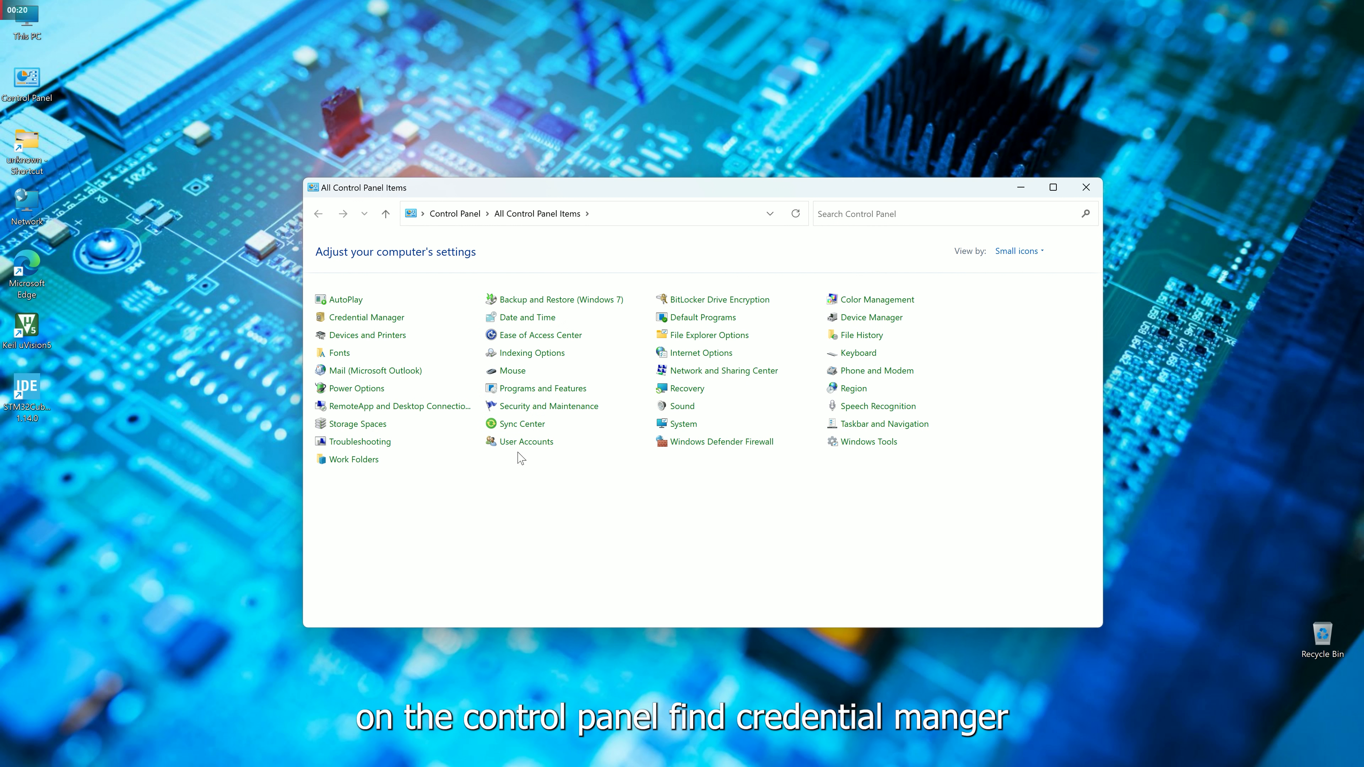
Open Credential Manager and display the Windows Credentials list.
{"action": "left_click", "coordinate": [360, 318]}
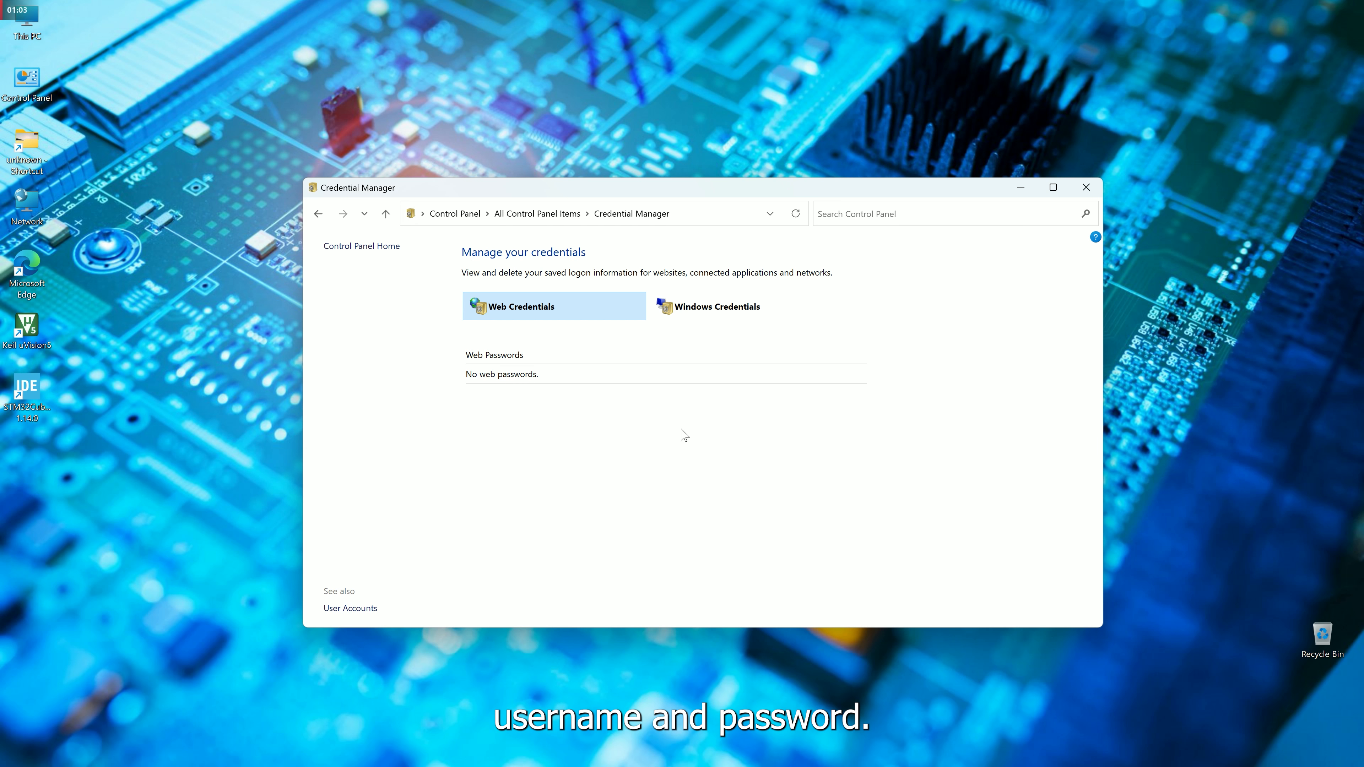
{"action": "left_click", "coordinate": [699, 319]}
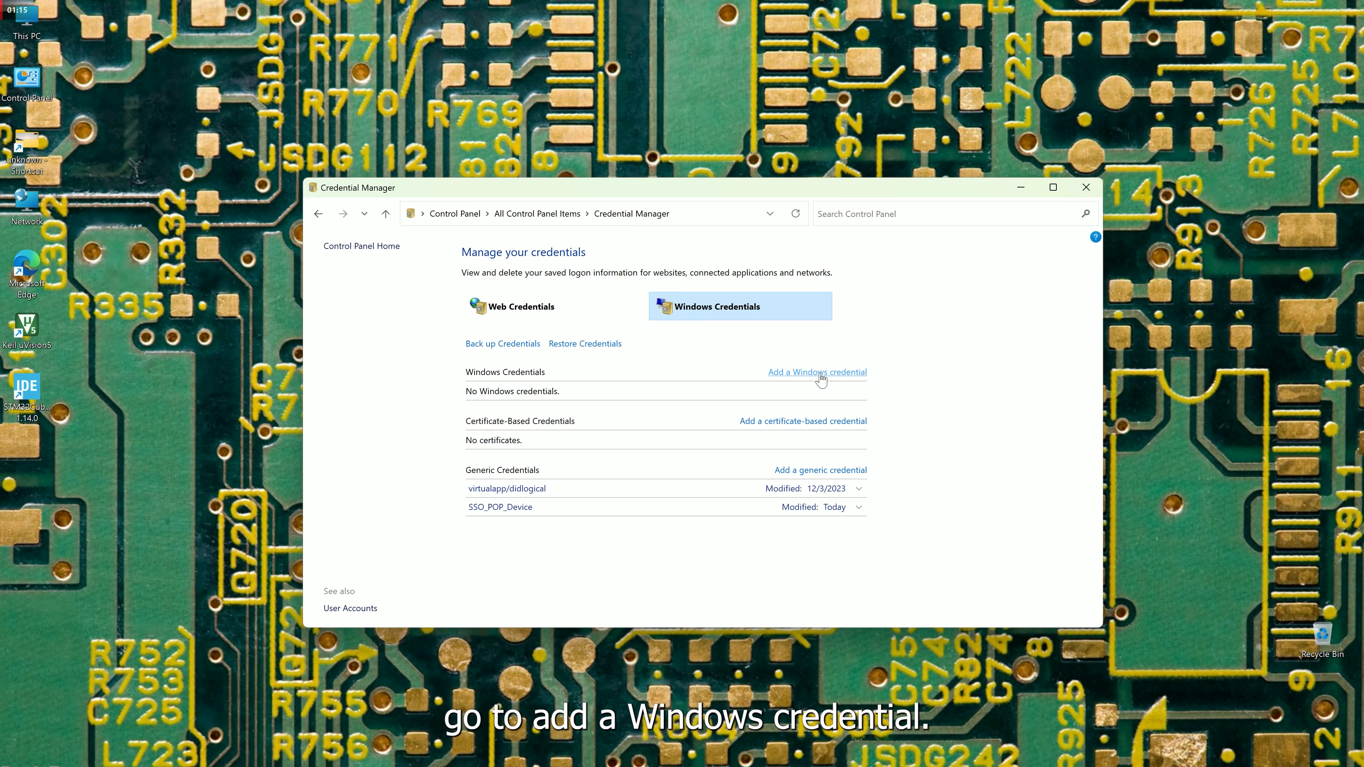
Open the empty Add a Windows Credential form.
{"action": "left_click", "coordinate": [821, 375]}
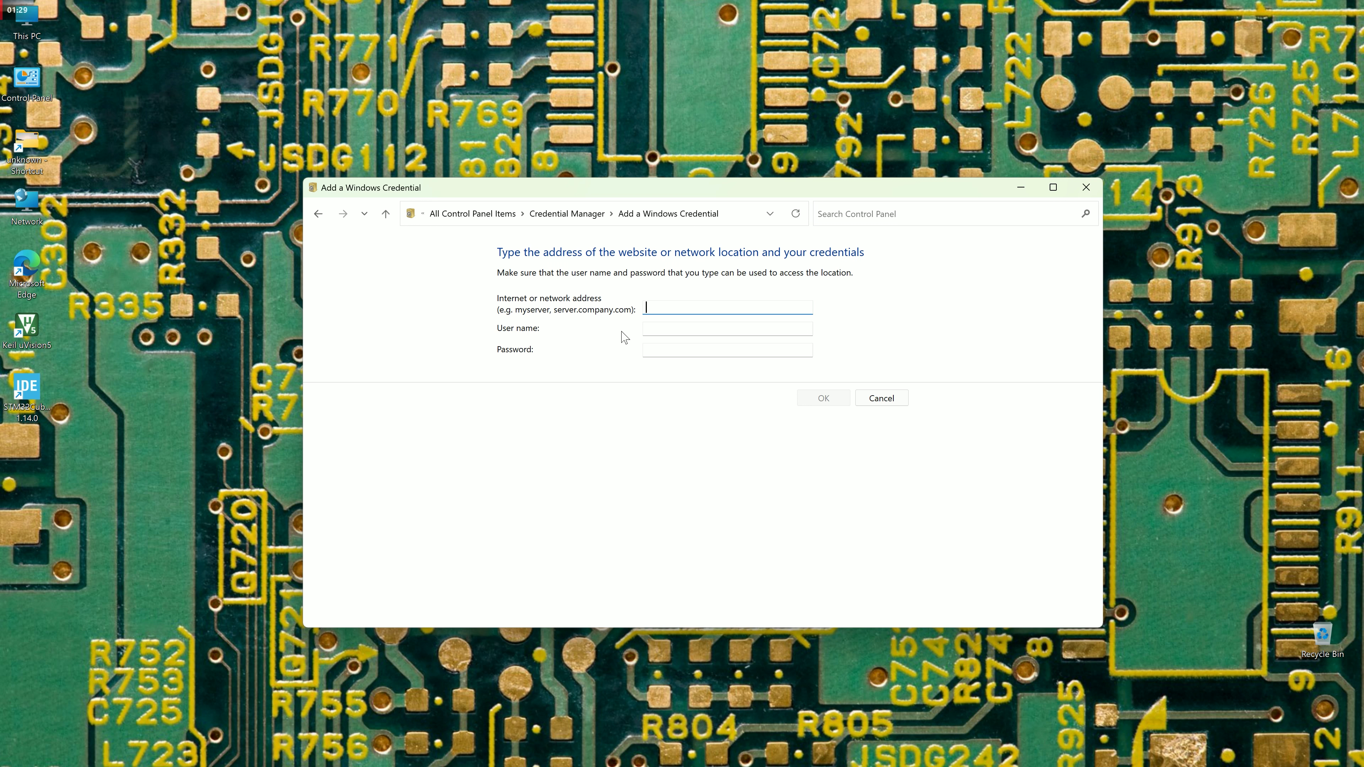
Enter \\192.168.1.100 as the network address, leaving user name and password blank.
{"action": "type", "text": "\\\\192."}
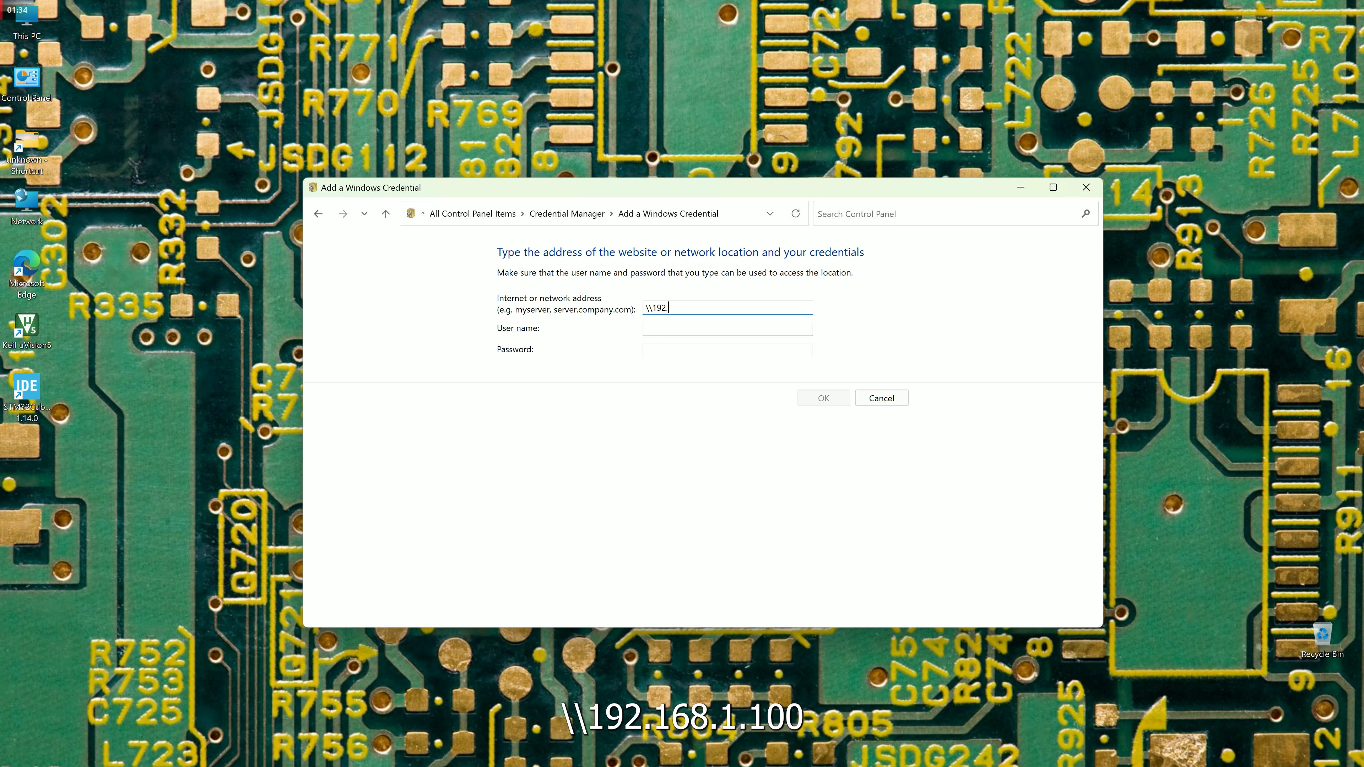
{"action": "type", "text": "168.1.100"}
{"action": "left_click", "coordinate": [684, 329]}
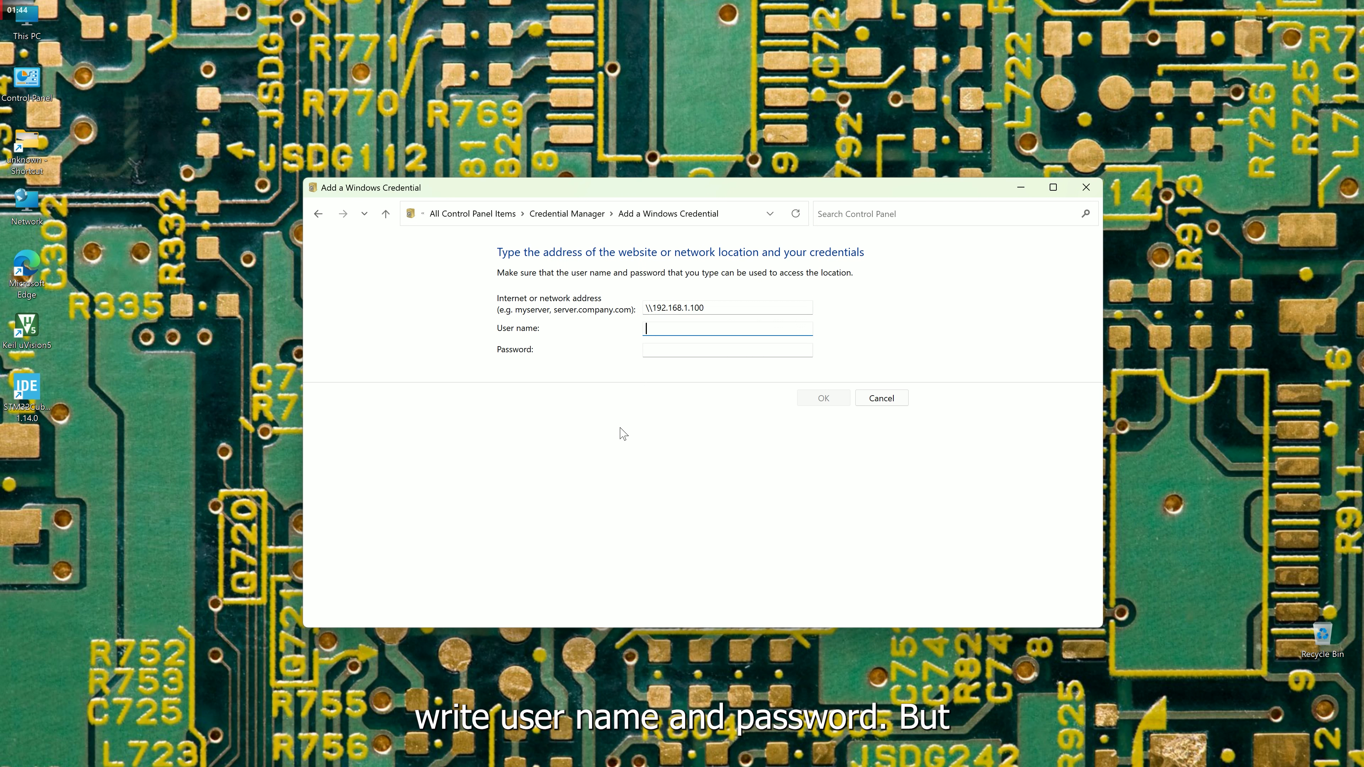
{"action": "left_click", "coordinate": [671, 348]}
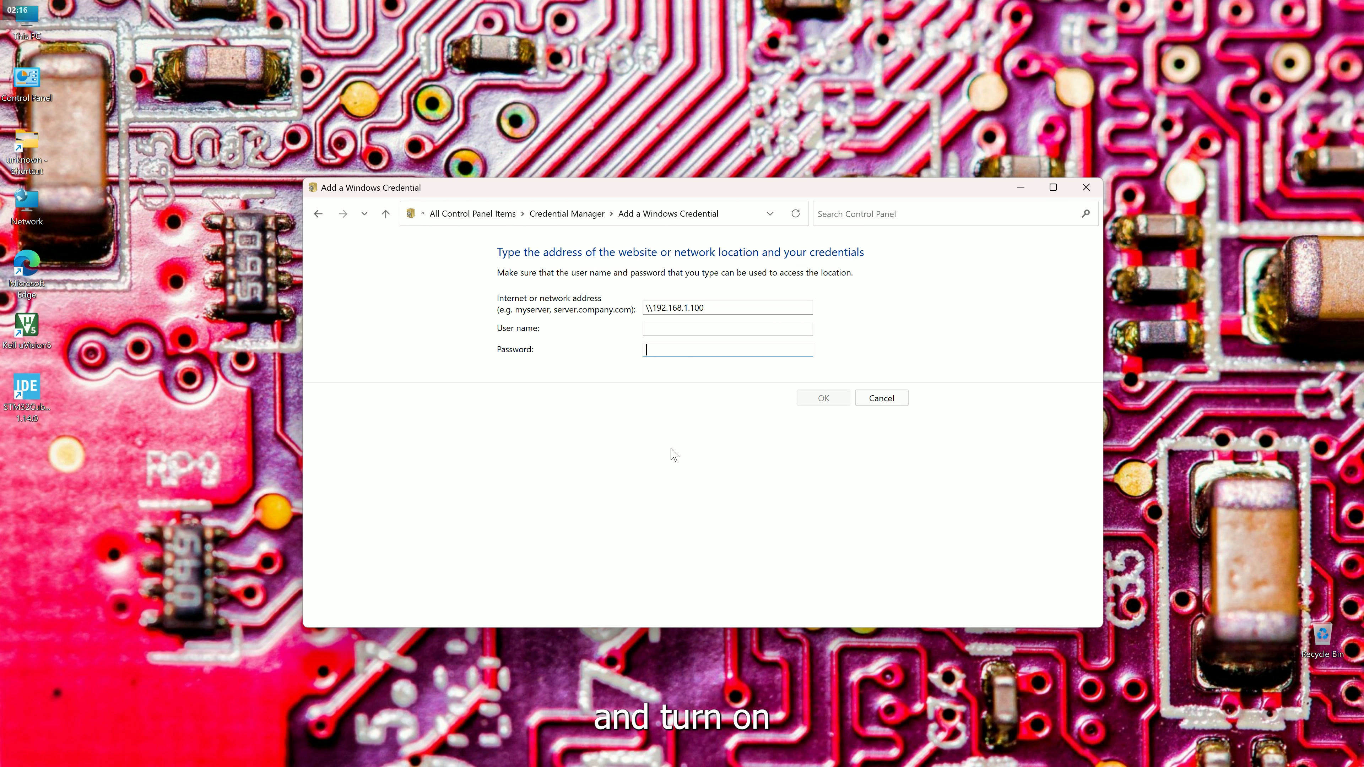
In a second Control Panel window, reach Advanced sharing settings via Network and Sharing Center.
{"action": "double_click", "coordinate": [27, 81]}
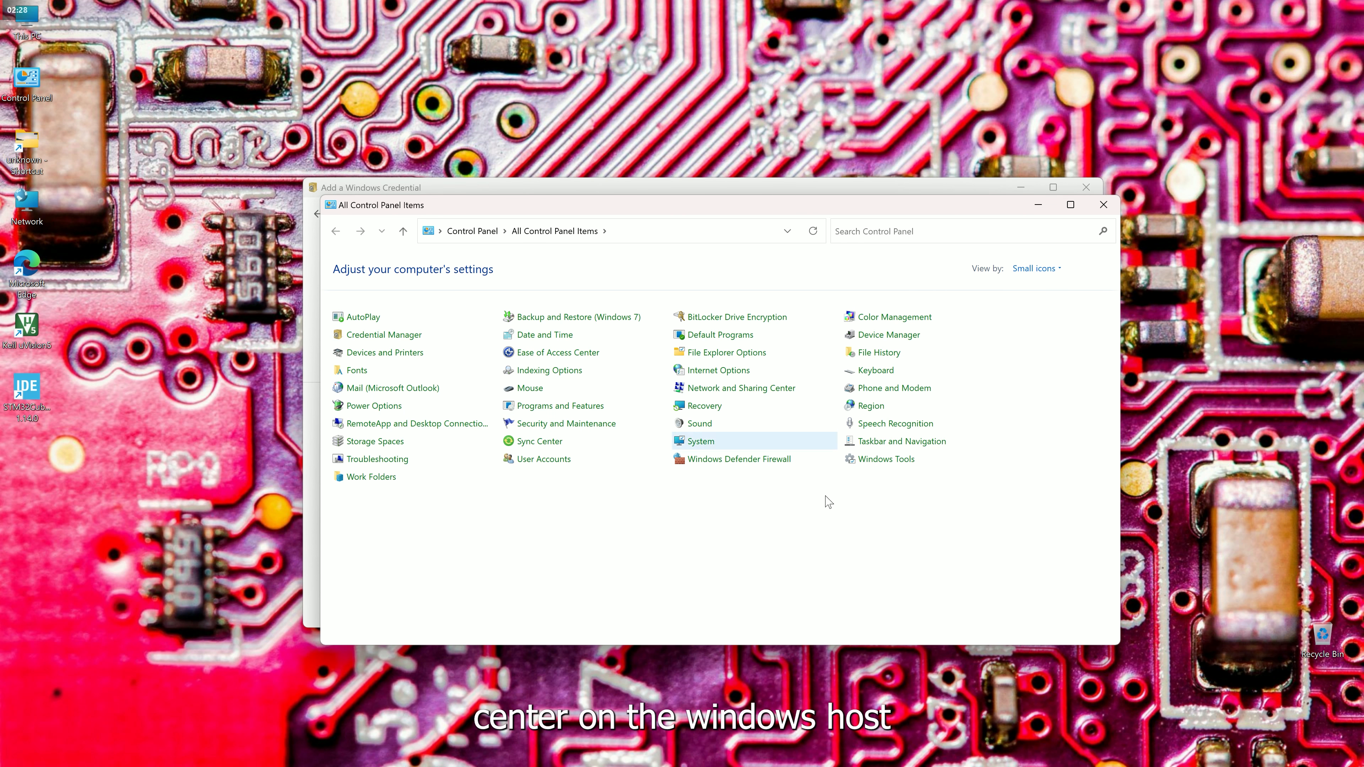
{"action": "left_click", "coordinate": [741, 389]}
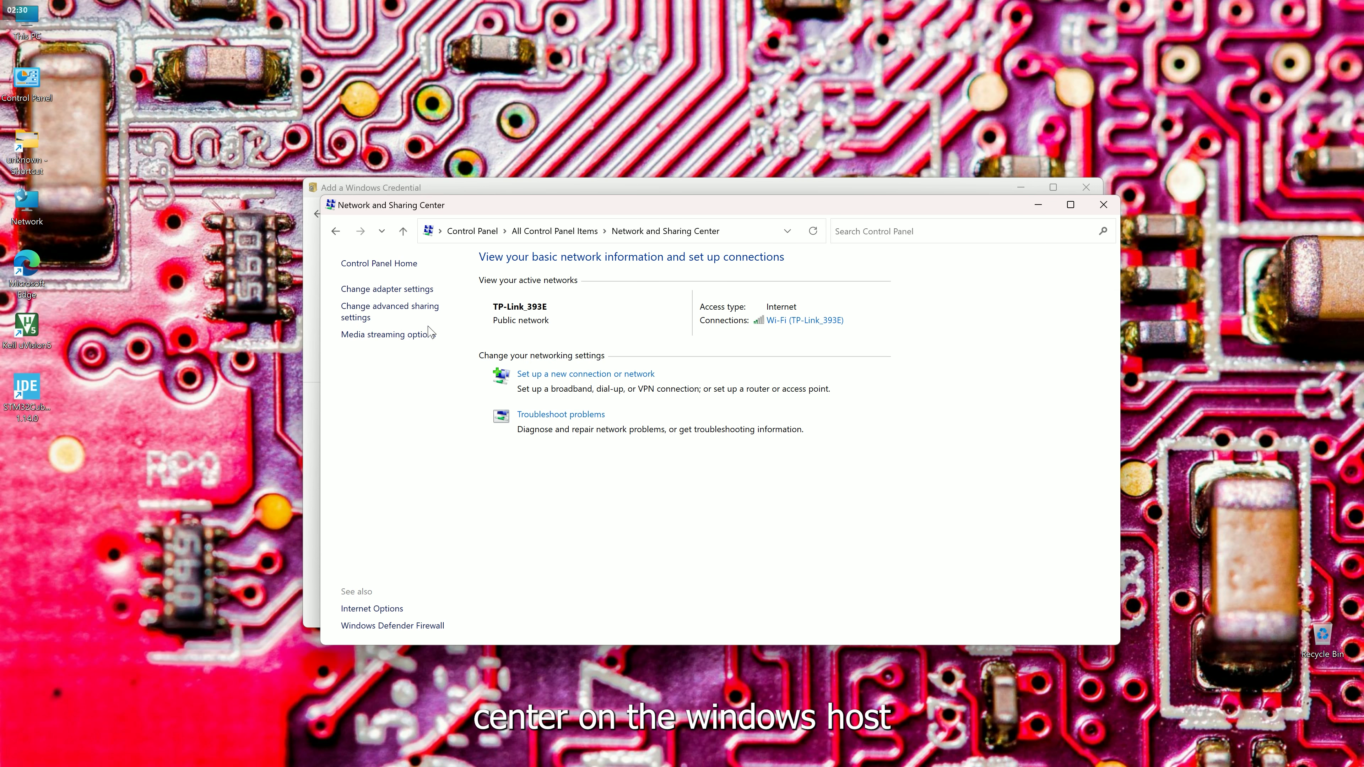
{"action": "left_click", "coordinate": [402, 316]}
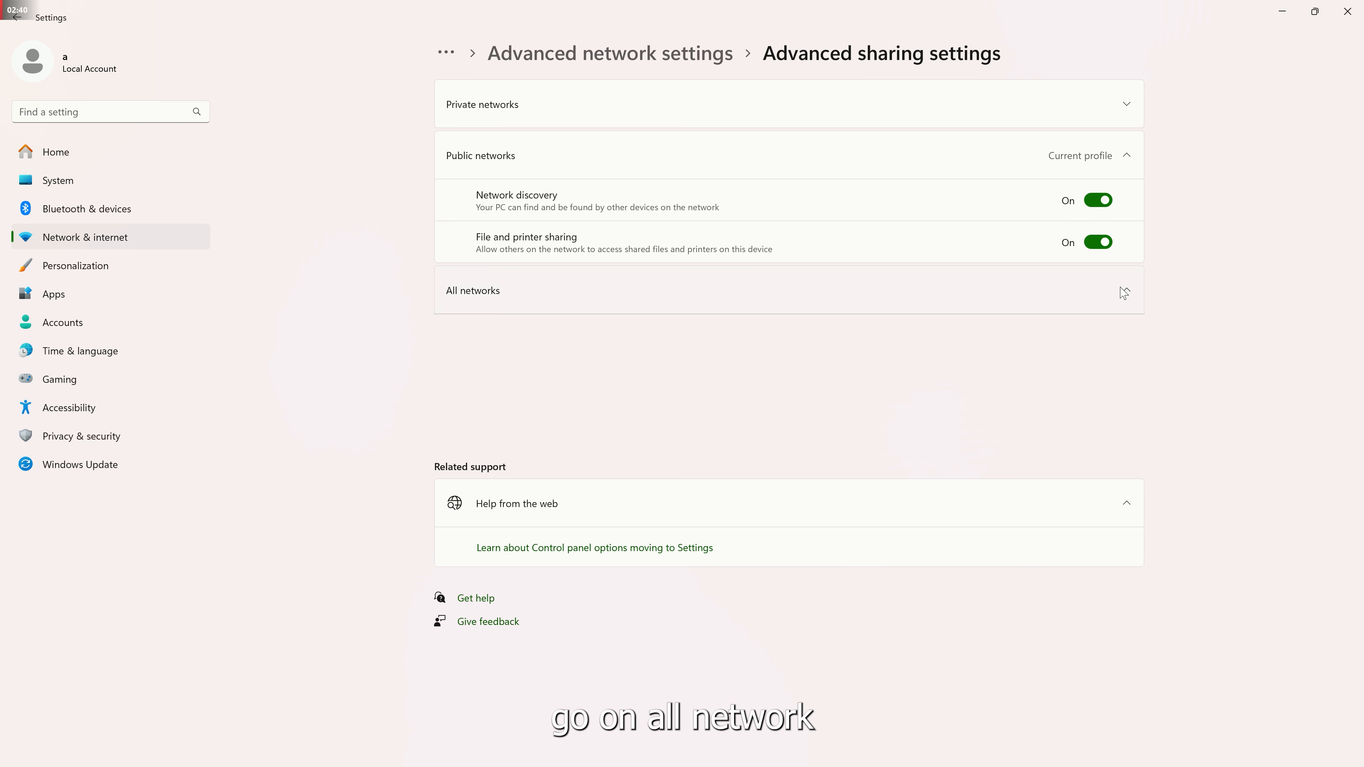
Review the All networks discovery and sharing toggles, then close Settings.
{"action": "left_click", "coordinate": [1134, 294]}
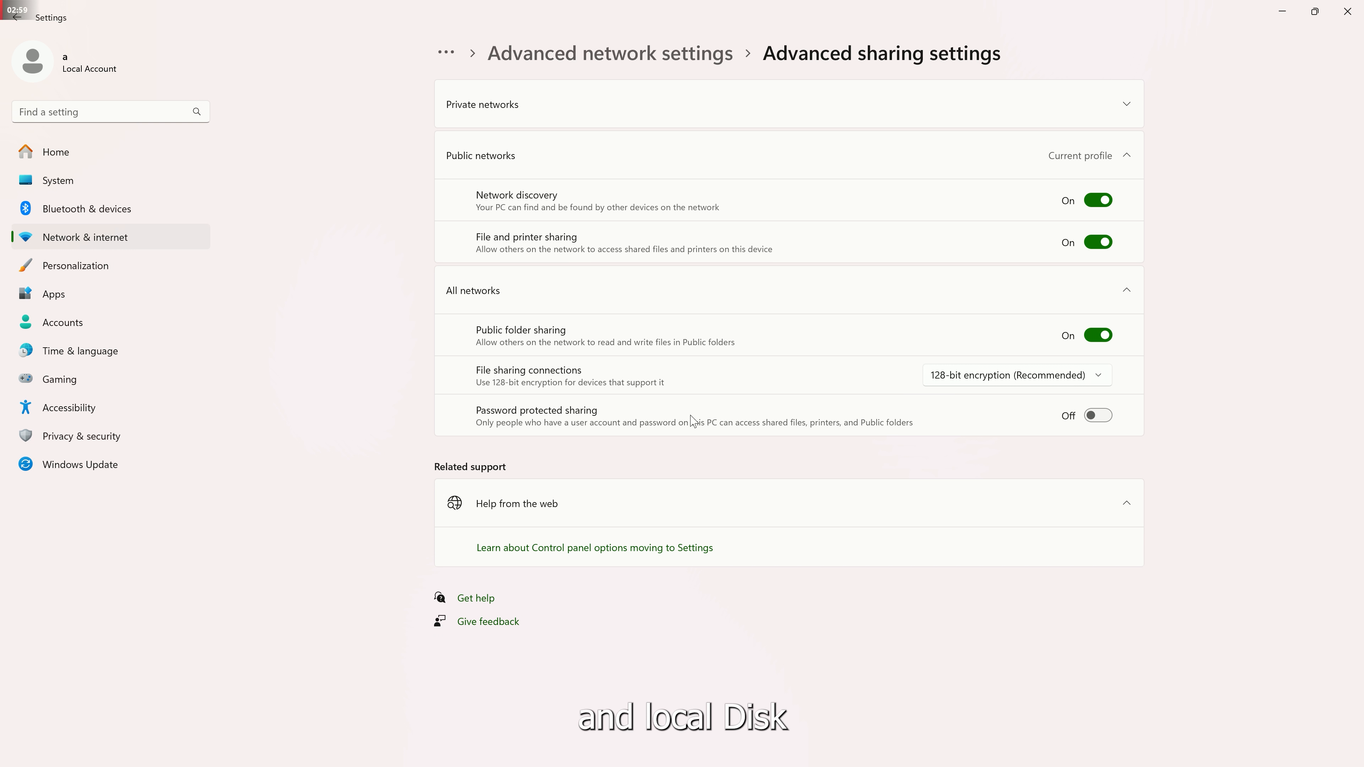
{"action": "left_click", "coordinate": [1349, 8]}
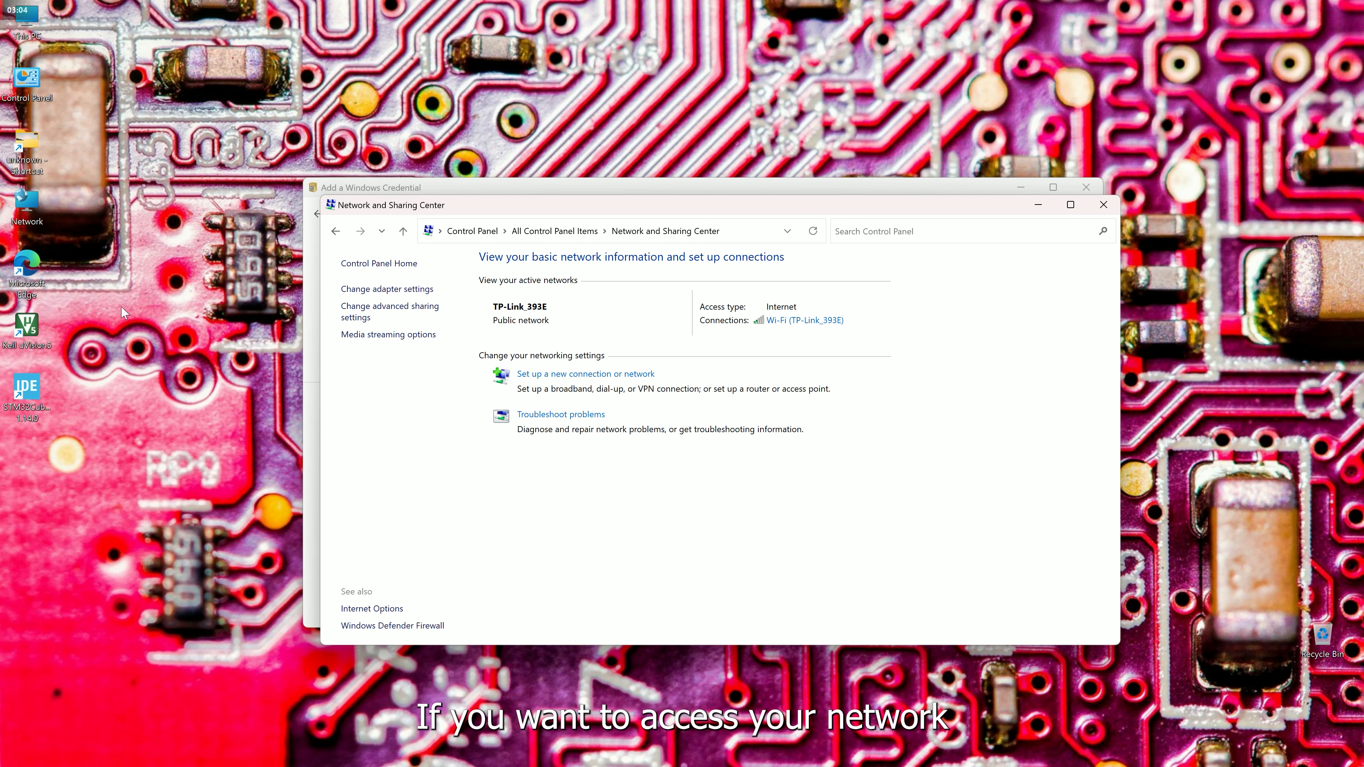
{"action": "double_click", "coordinate": [19, 217]}
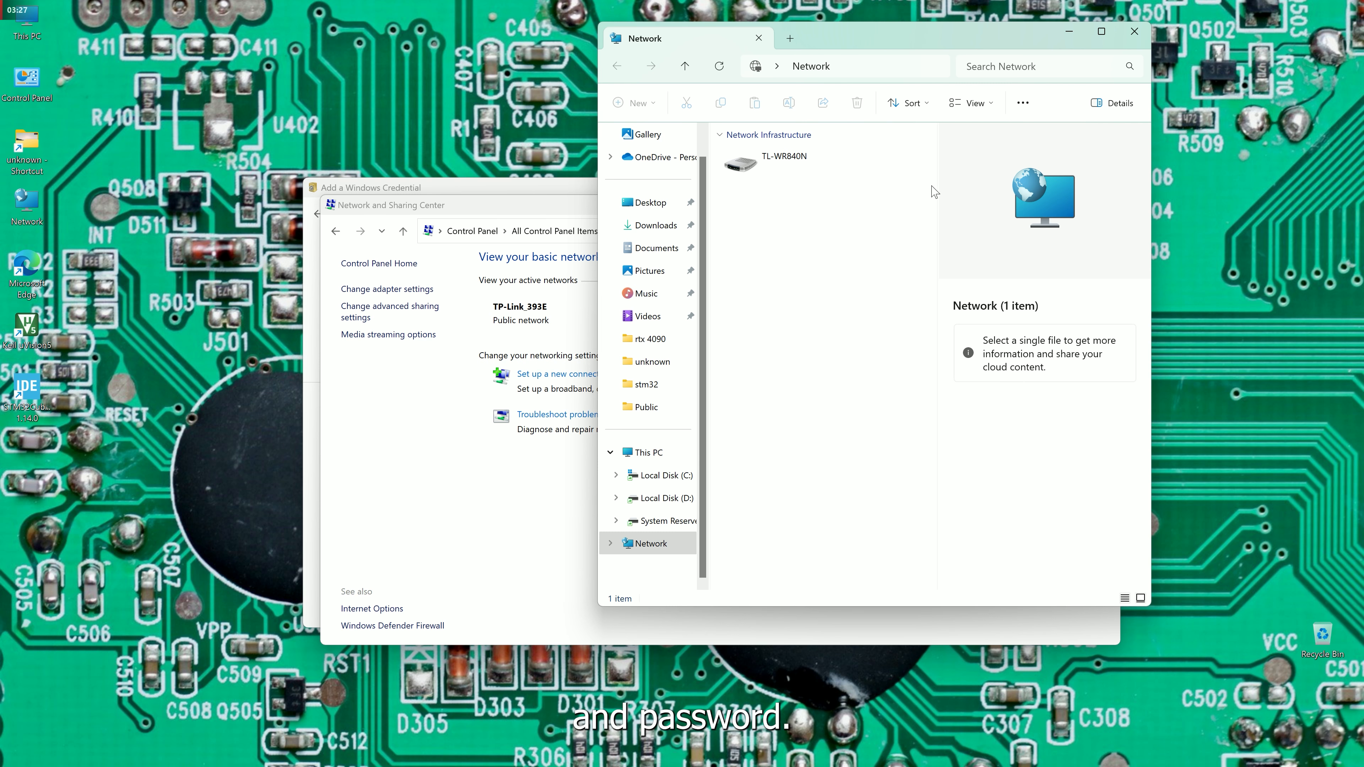
{"action": "left_click", "coordinate": [1135, 31]}
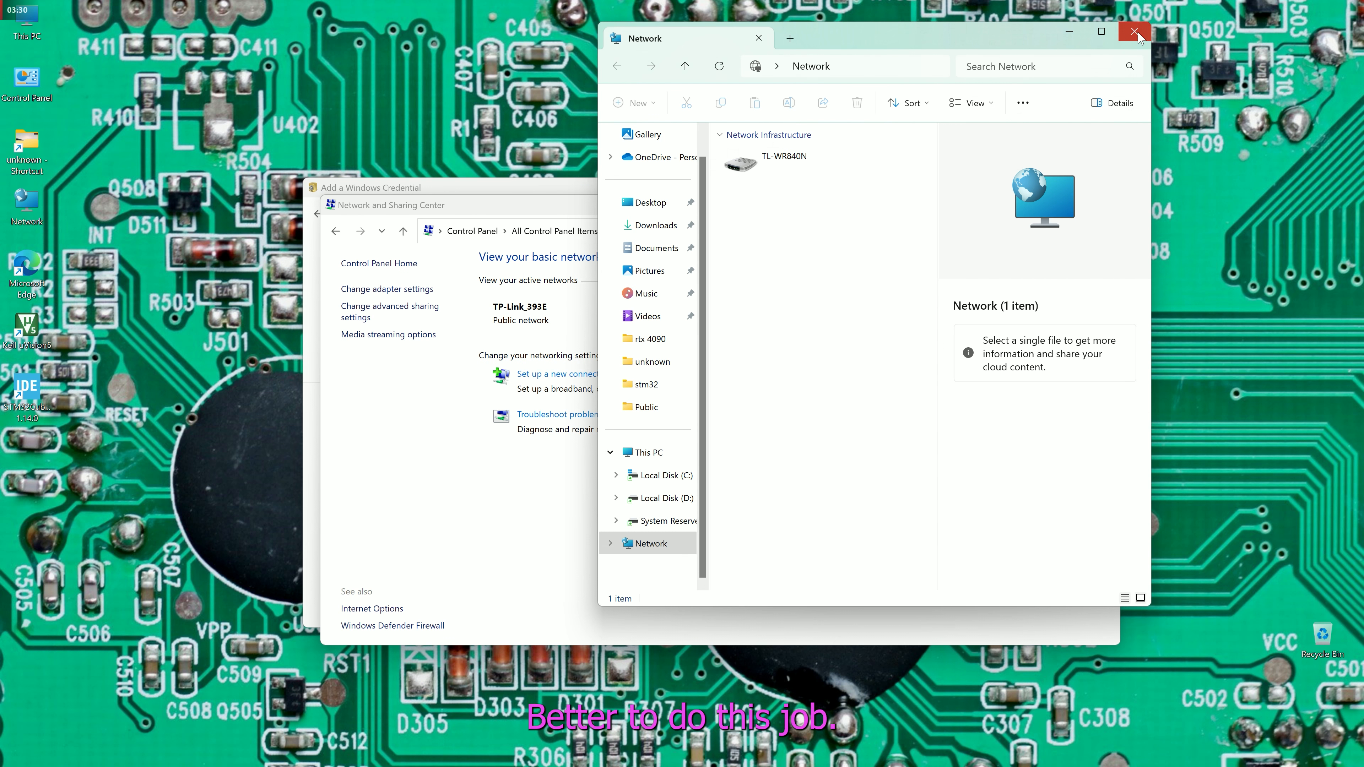
{"action": "left_click", "coordinate": [826, 321]}
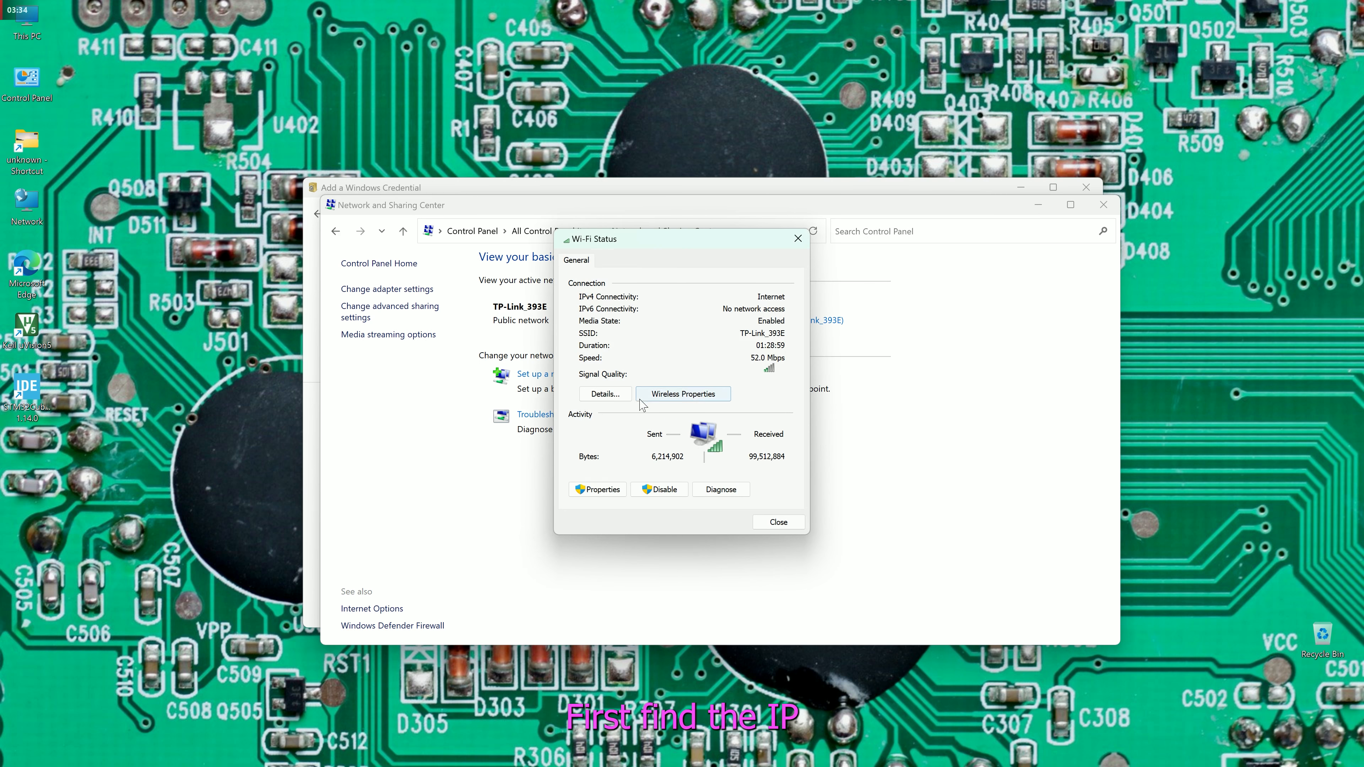
{"action": "left_click", "coordinate": [605, 393]}
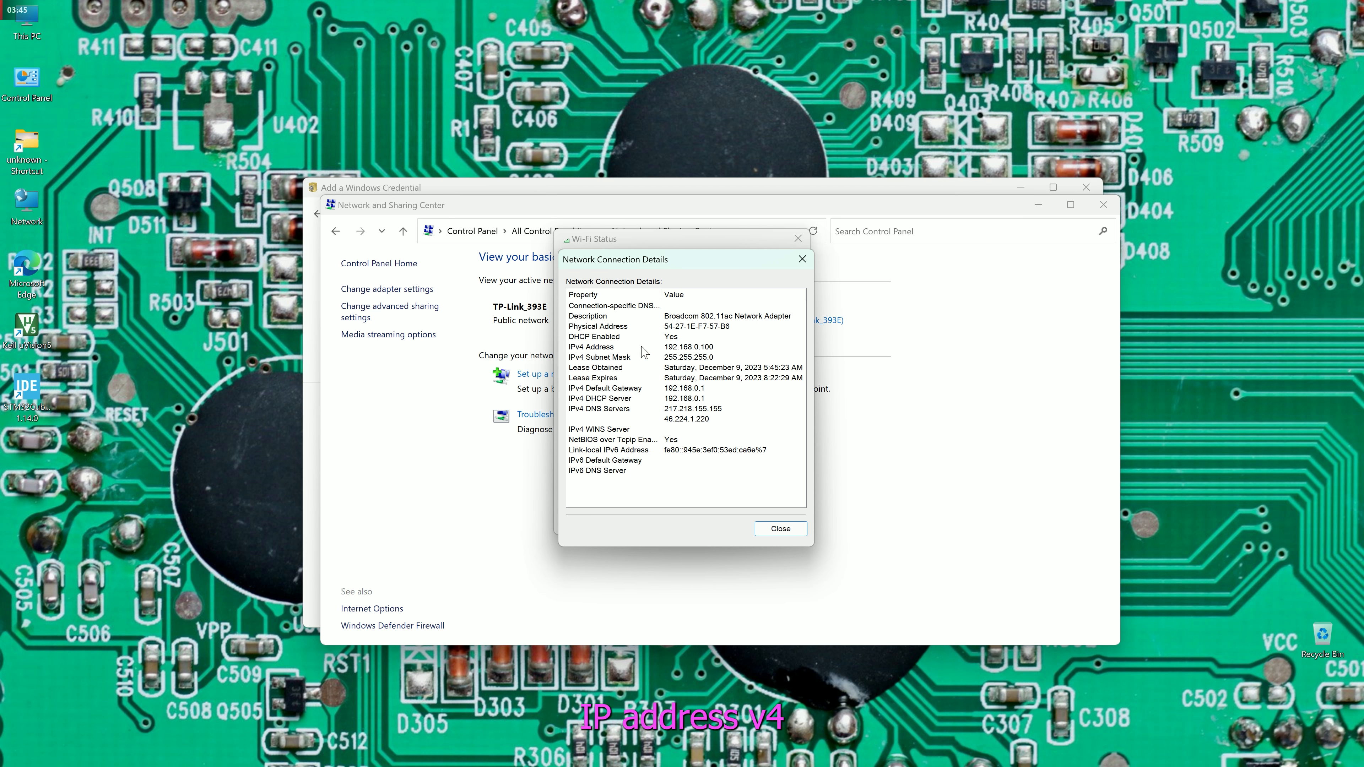
{"action": "left_click", "coordinate": [803, 259]}
{"action": "left_click", "coordinate": [798, 239]}
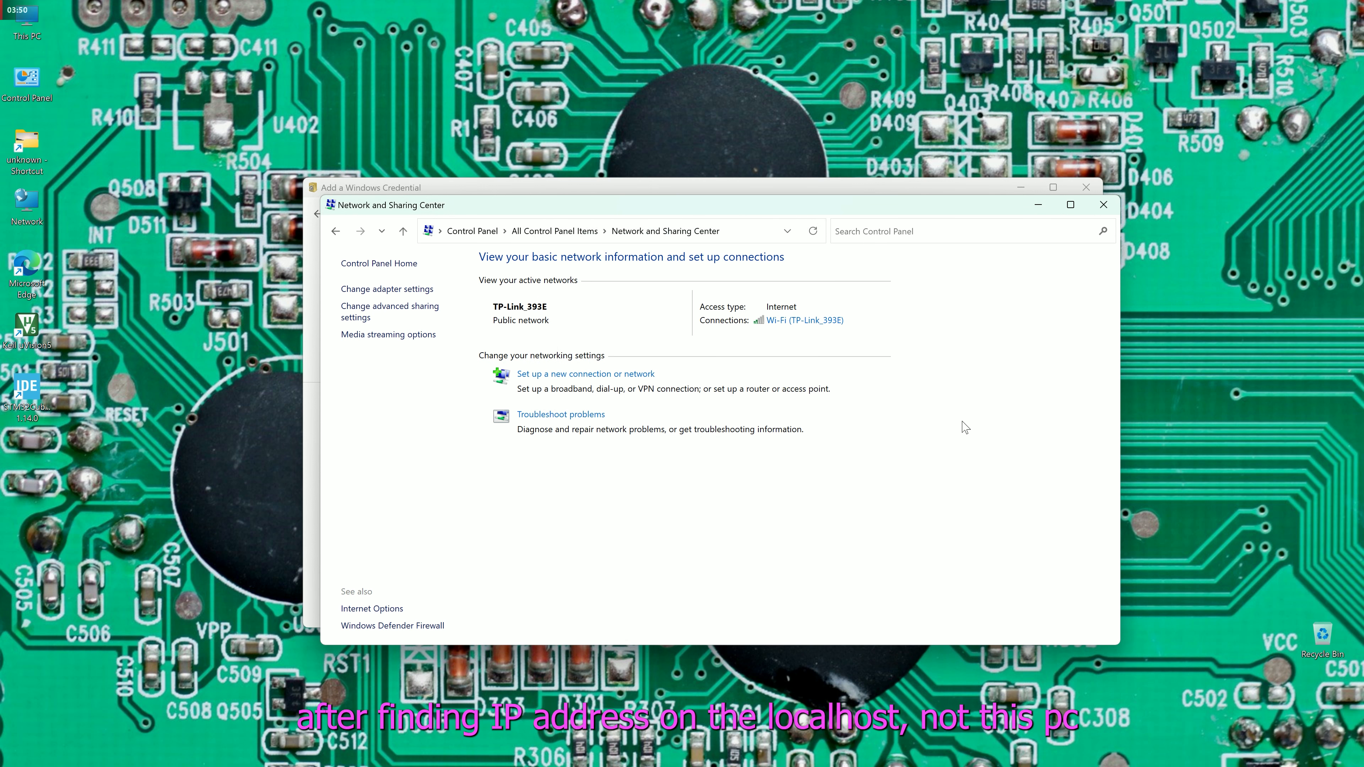
Close Network and Sharing Center and correct the credential address to \\192.168.0.100.
{"action": "left_click", "coordinate": [1103, 204]}
{"action": "double_click", "coordinate": [691, 306]}
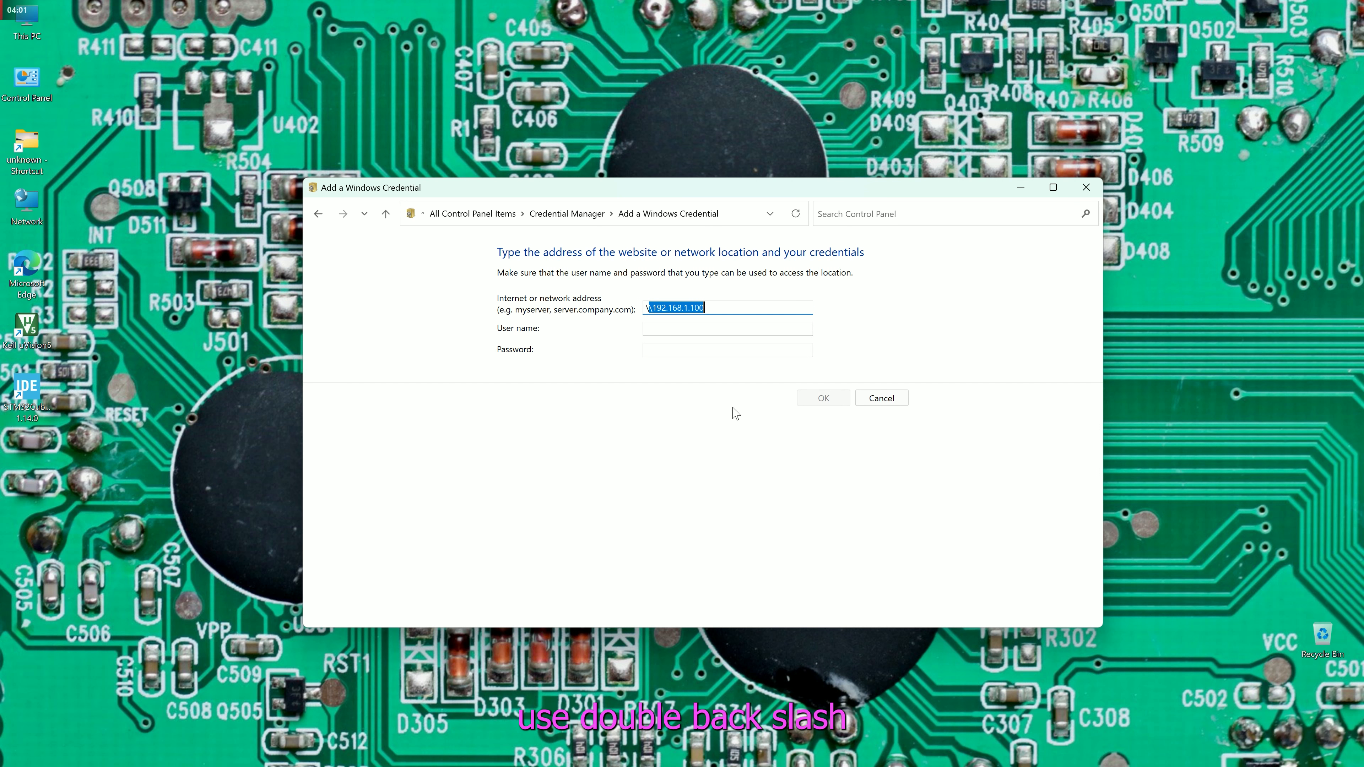
{"action": "type", "text": "19"}
{"action": "key", "text": "BackSpace"}
{"action": "key", "text": "BackSpace"}
{"action": "key", "text": "BackSpace"}
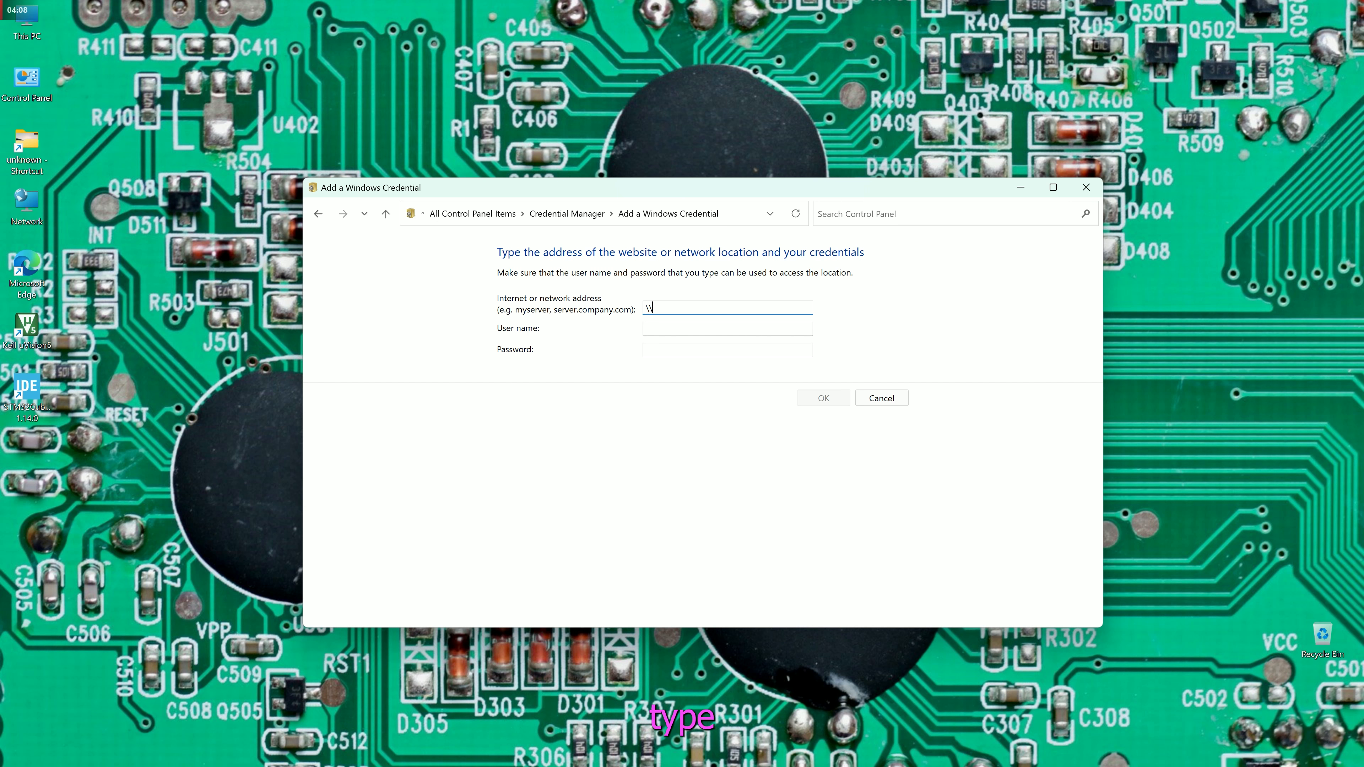
{"action": "type", "text": "192.168.1"}
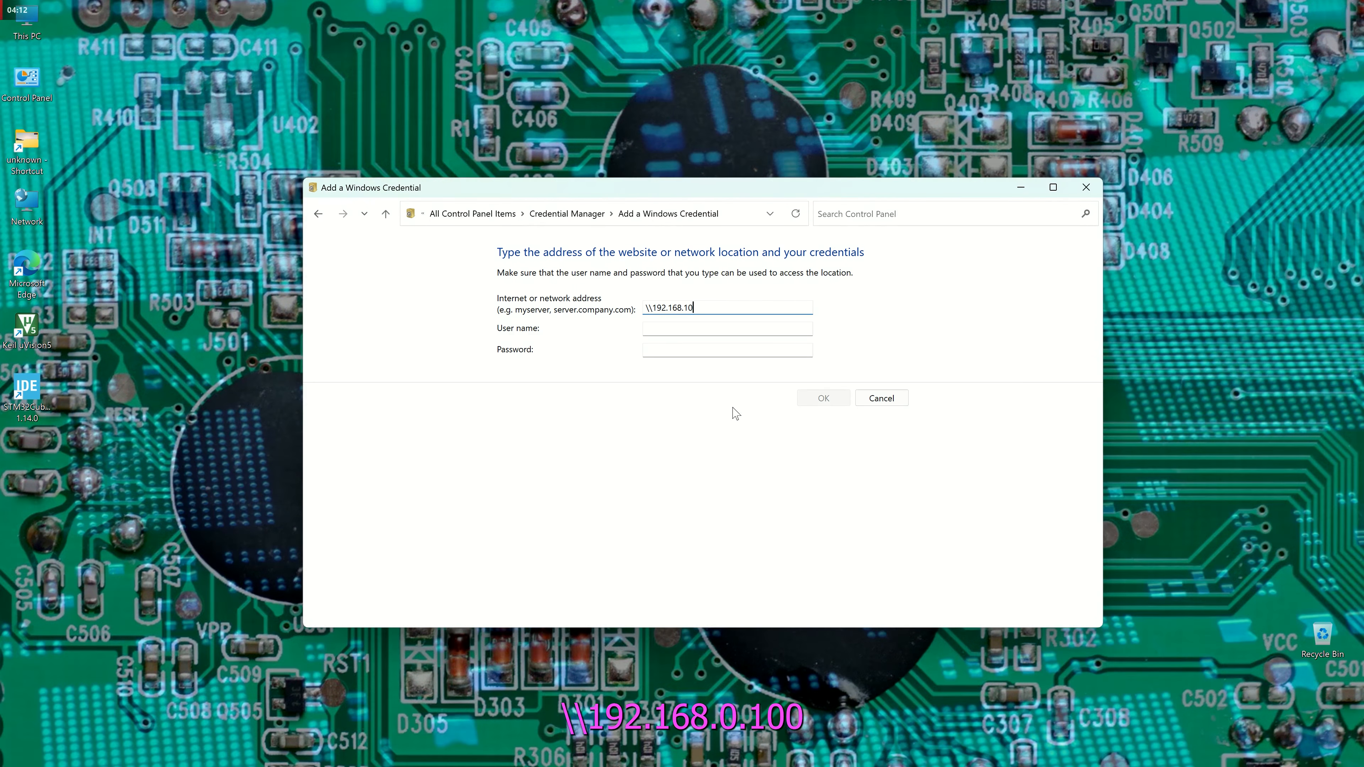
{"action": "key", "text": "BackSpace"}
{"action": "type", "text": "0.100"}
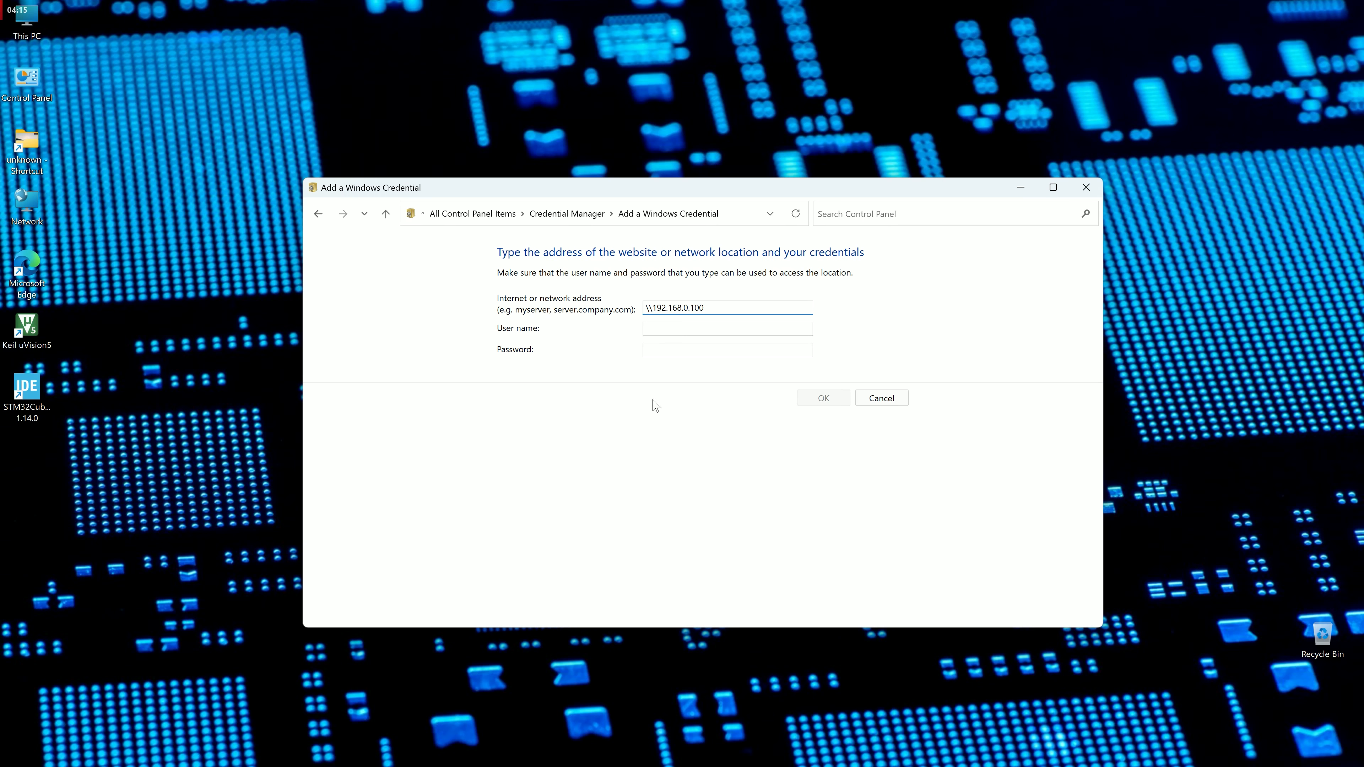
{"action": "left_click", "coordinate": [668, 329]}
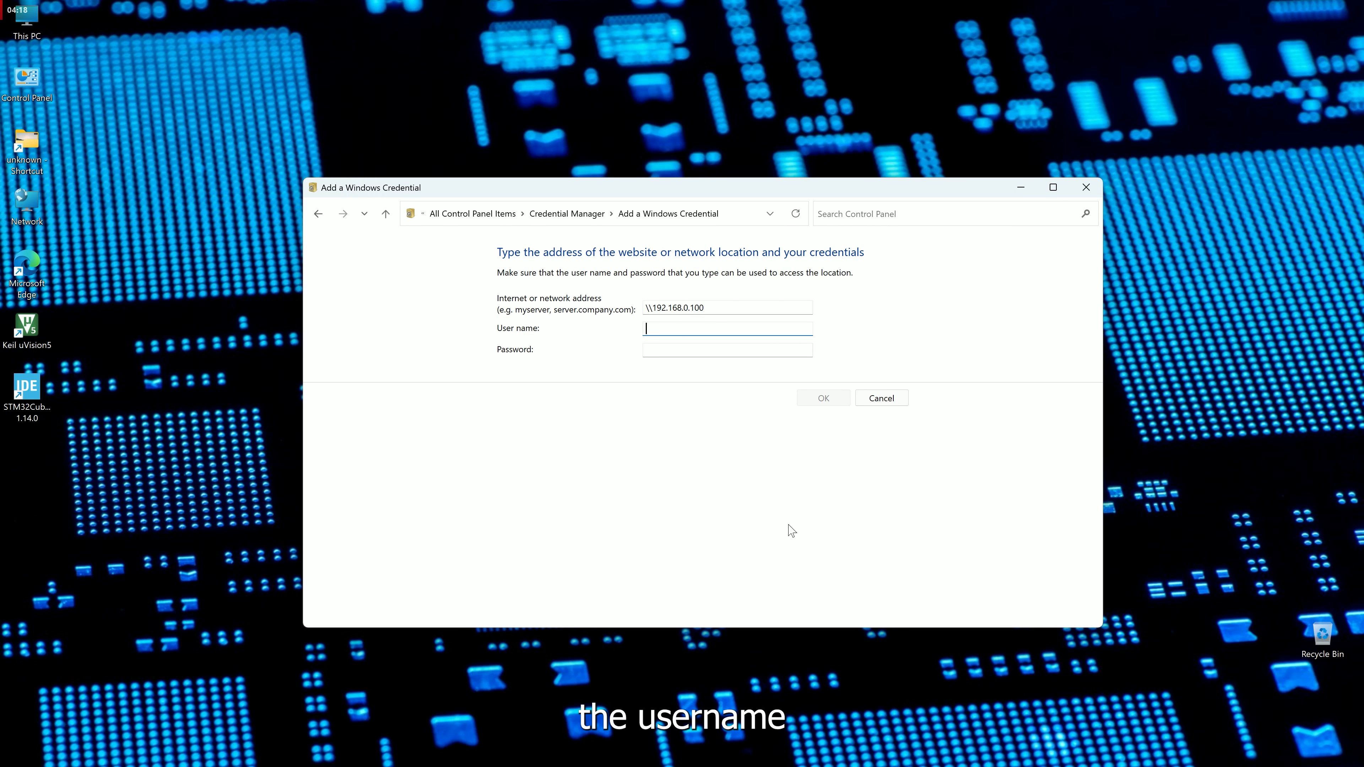
{"action": "left_click", "coordinate": [684, 351]}
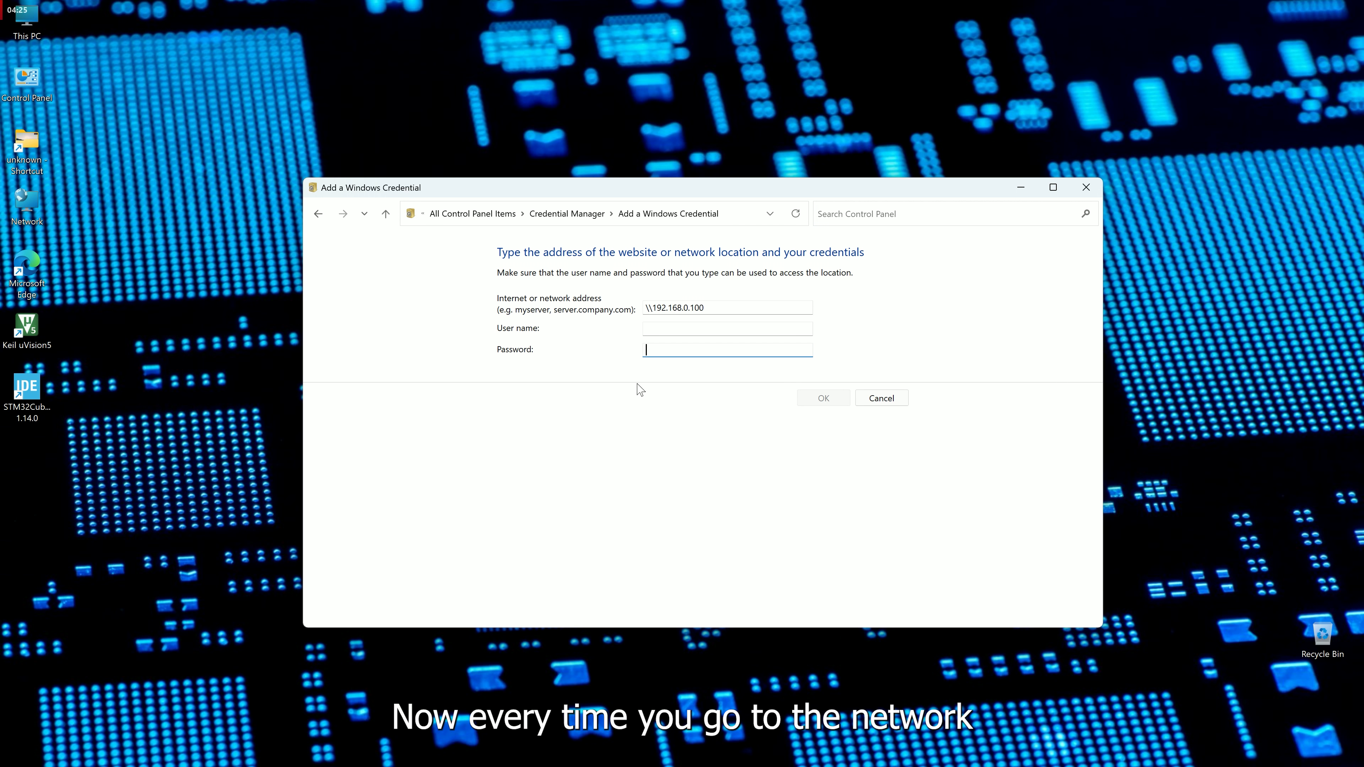
{"action": "double_click", "coordinate": [28, 215]}
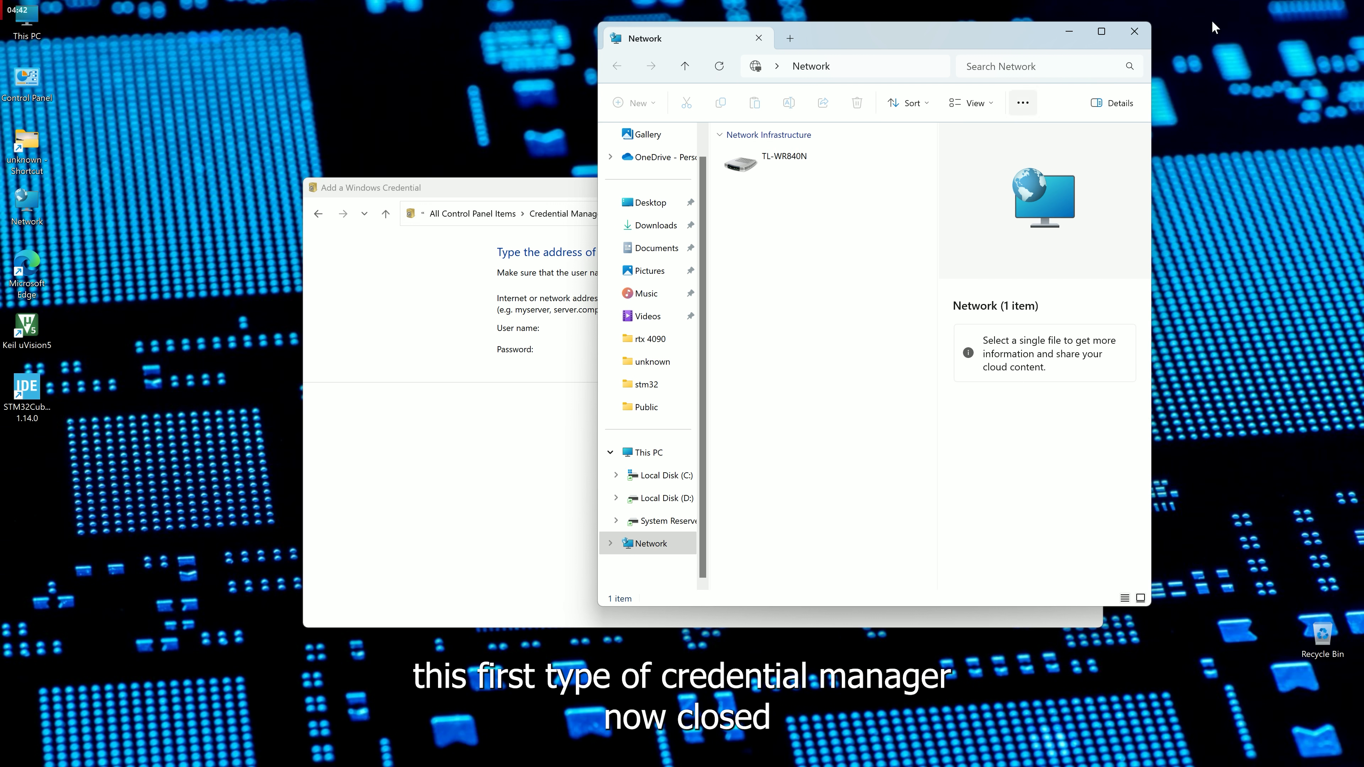
Close the Network folder window and go back to the main Credential Manager page.
{"action": "left_click", "coordinate": [1148, 33]}
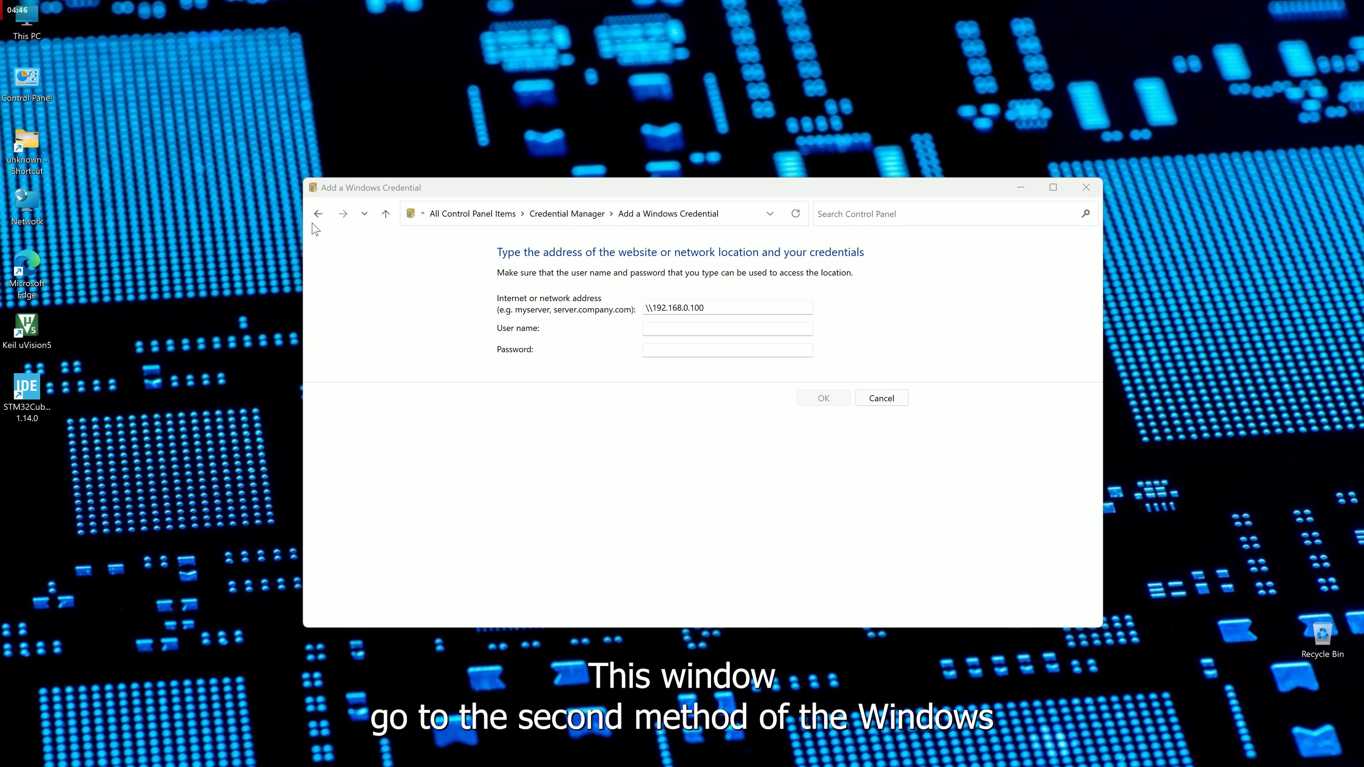
{"action": "left_click", "coordinate": [318, 214]}
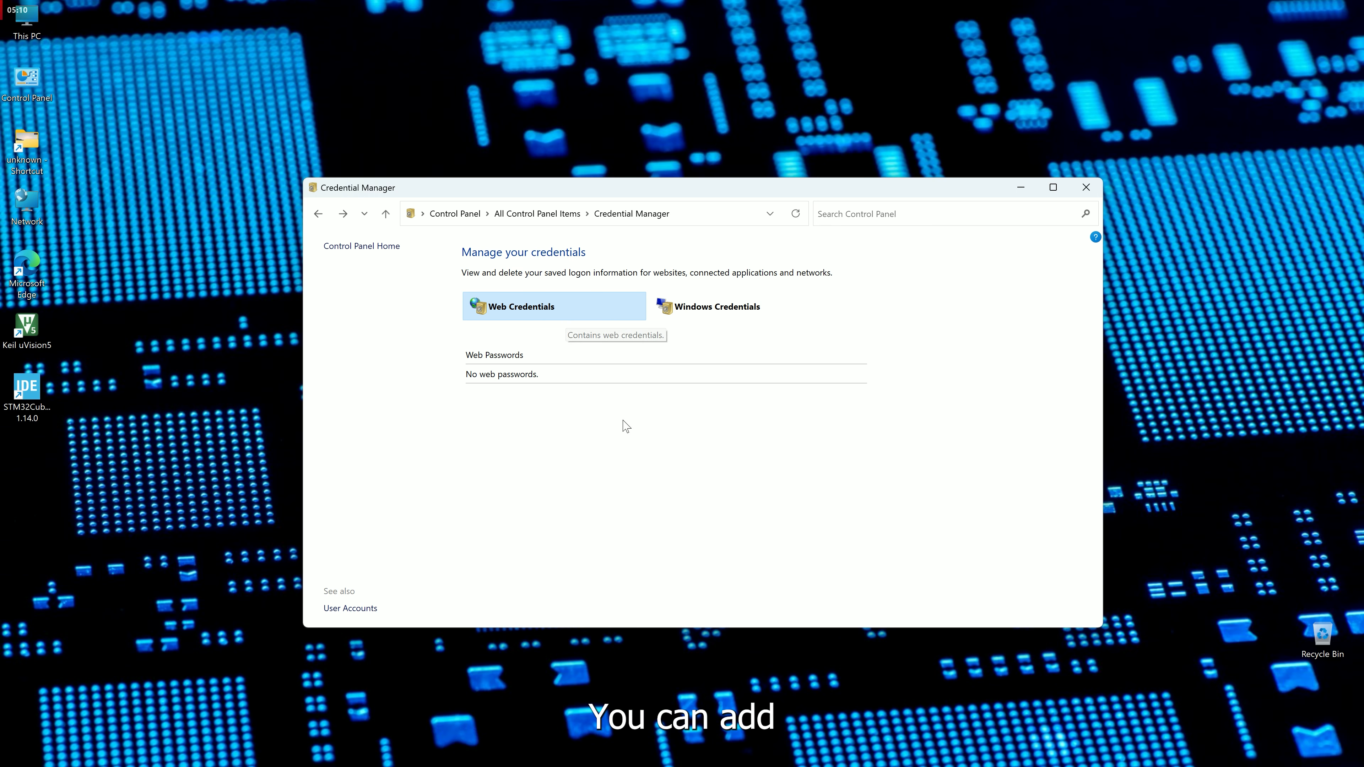
Start another Windows credential with address login.yahoo.com, user name and password left blank.
{"action": "left_click", "coordinate": [718, 316]}
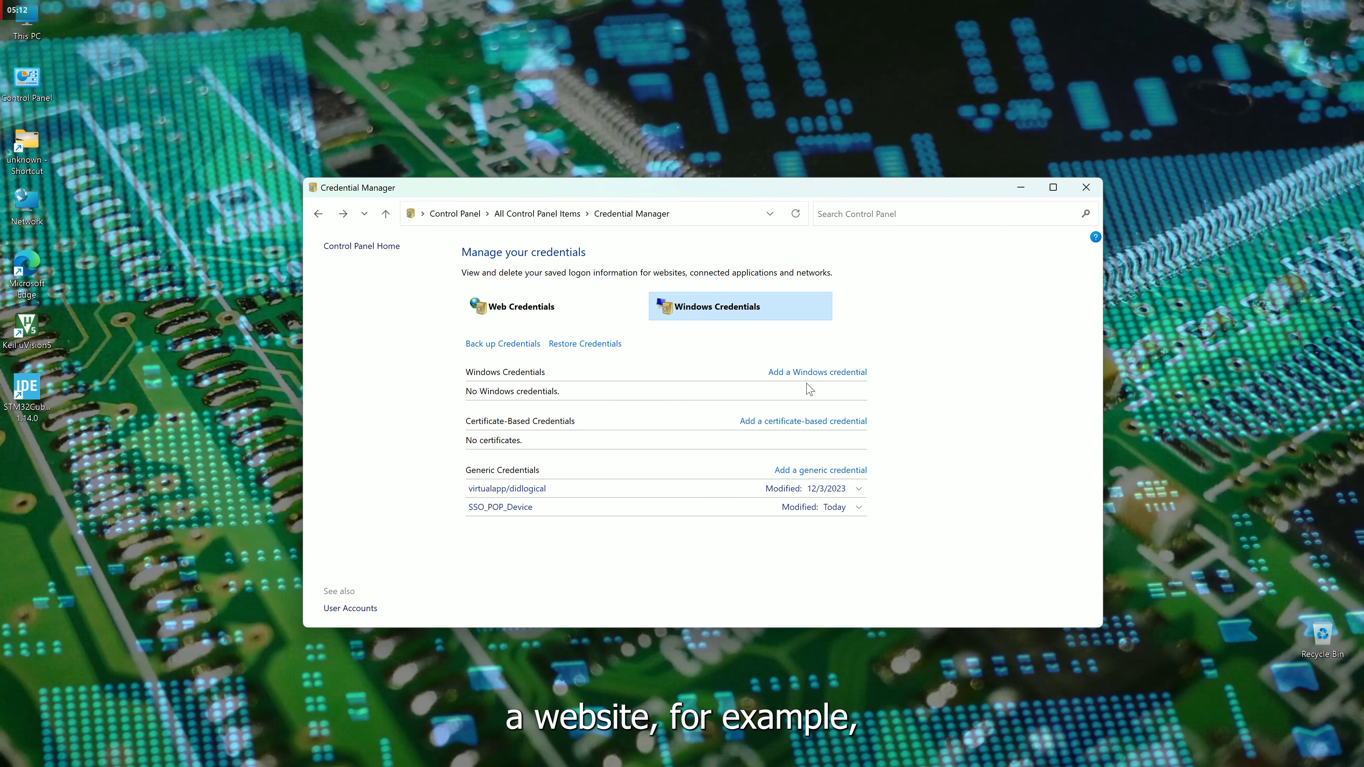
{"action": "left_click", "coordinate": [834, 376]}
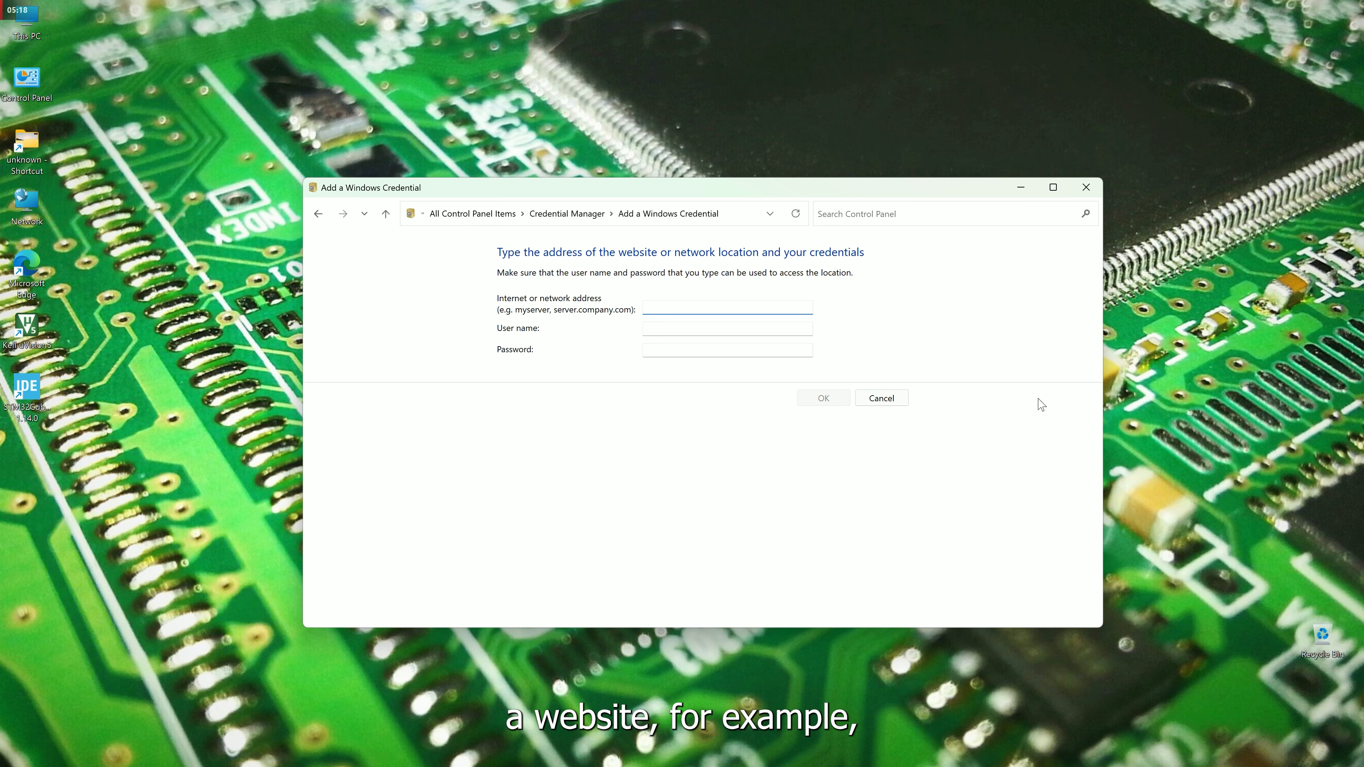
{"action": "type", "text": "login"}
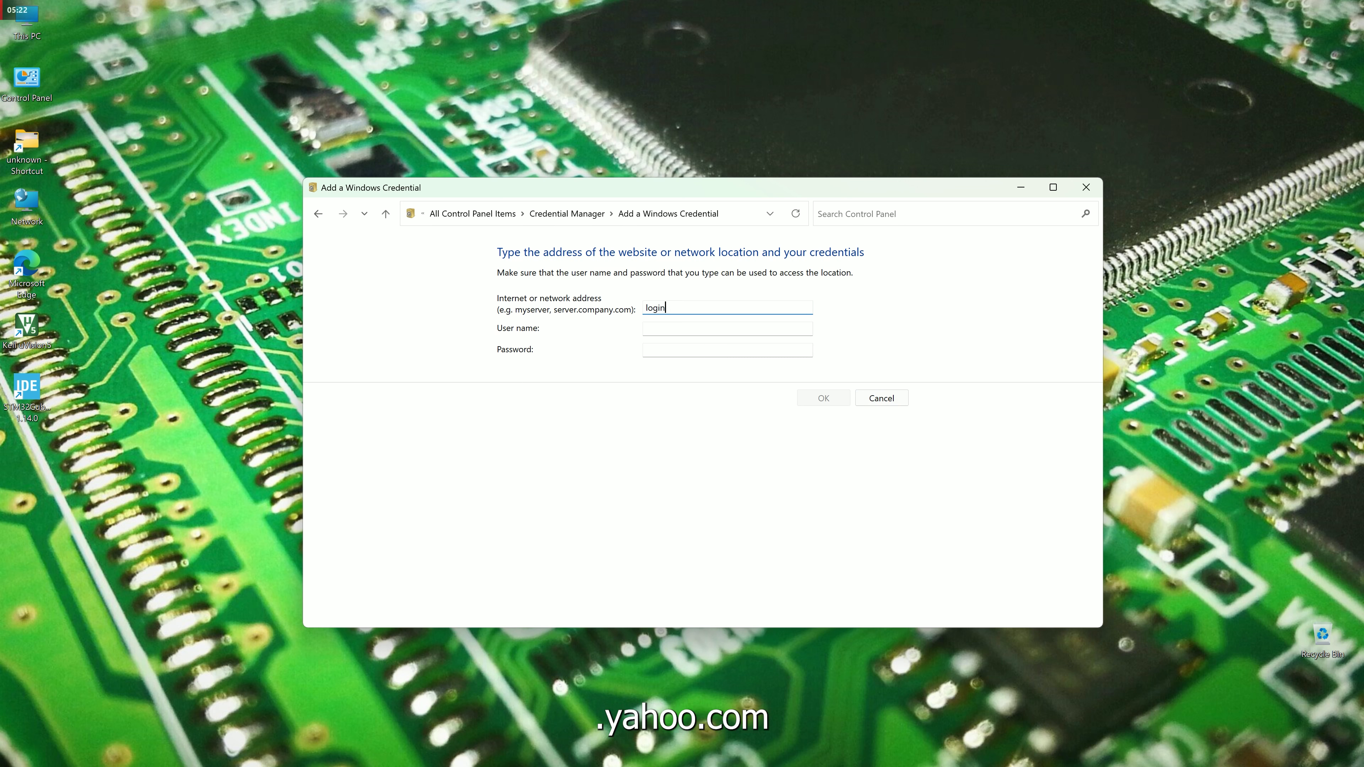
{"action": "type", "text": ".yahoo.com"}
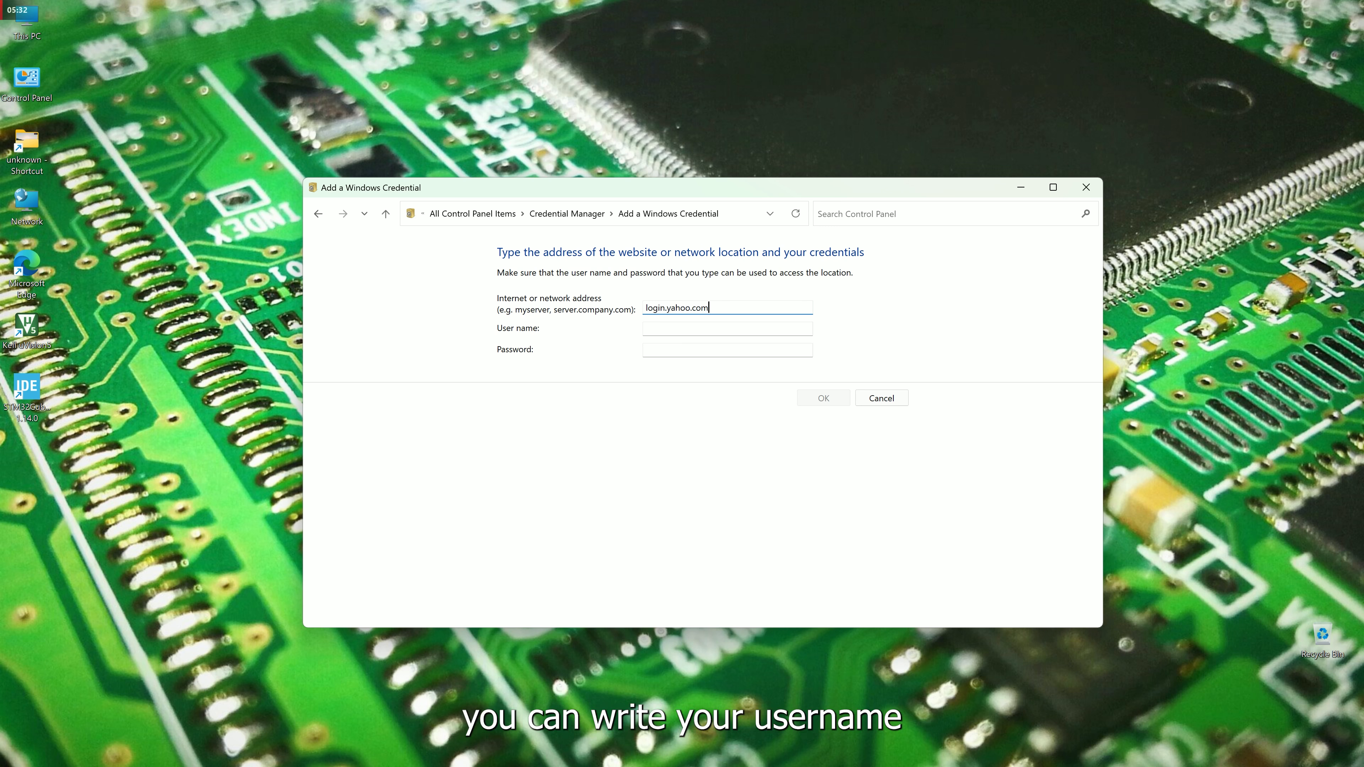
{"action": "left_click", "coordinate": [678, 330]}
{"action": "left_click", "coordinate": [689, 348]}
{"action": "left_click", "coordinate": [654, 330]}
{"action": "left_click_drag", "start_coordinate": [646, 307], "coordinate": [724, 307]}
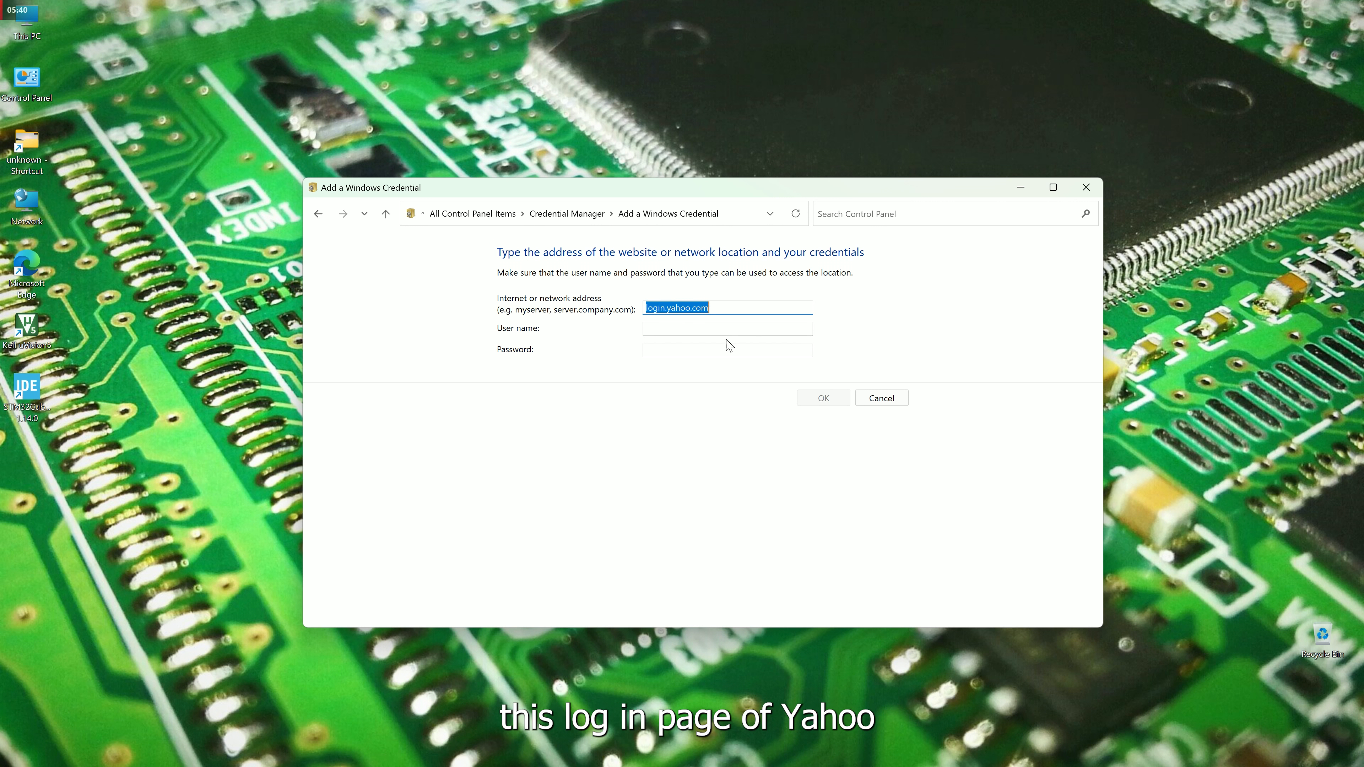
{"action": "left_click", "coordinate": [711, 329]}
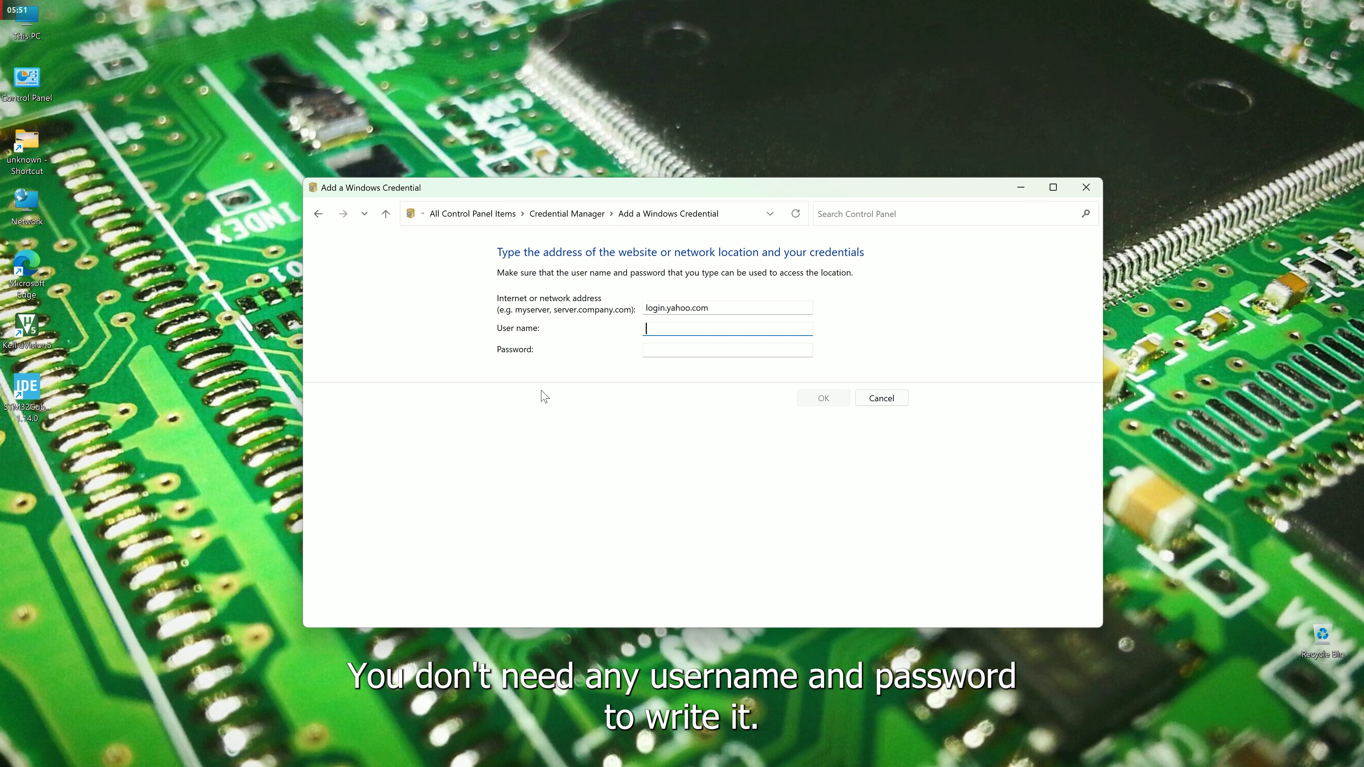
Return to Credential Manager and launch the Back up Credentials wizard.
{"action": "left_click", "coordinate": [384, 215]}
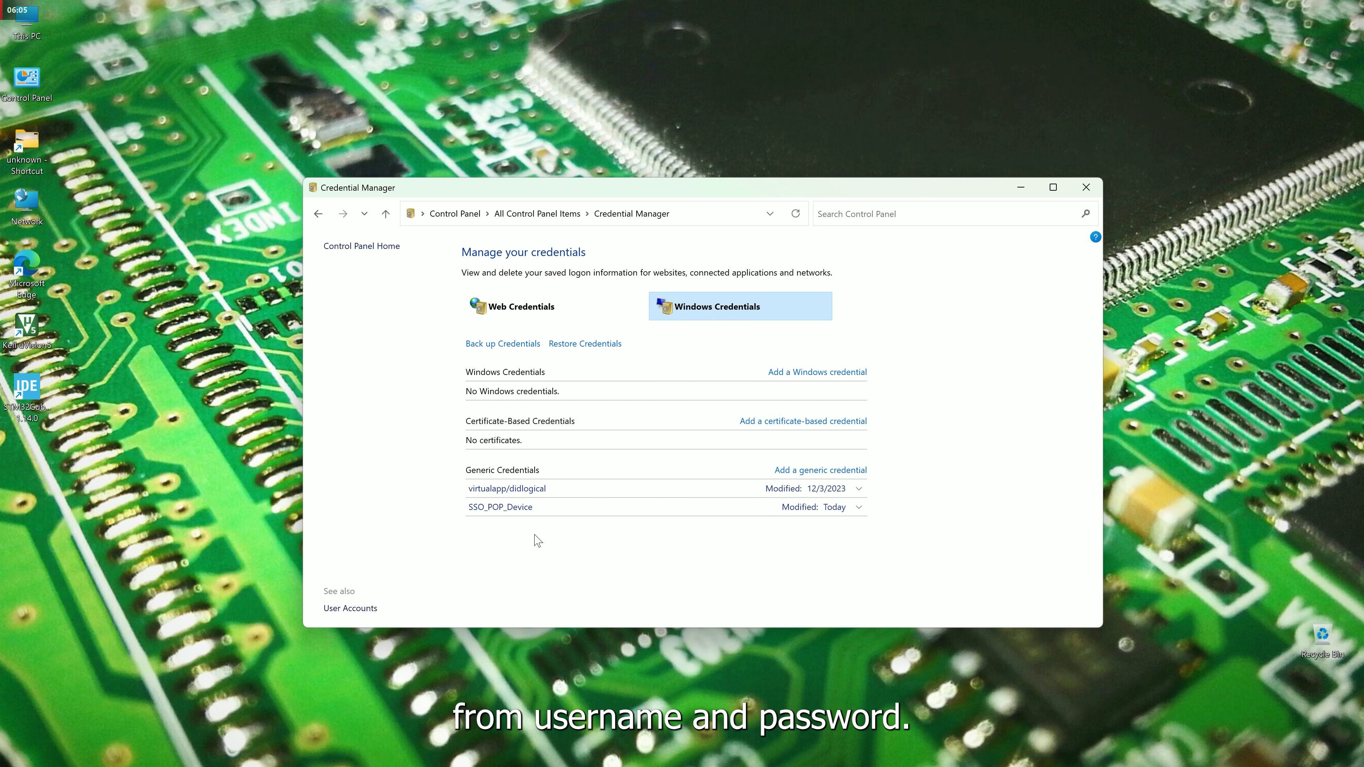
{"action": "left_click", "coordinate": [493, 349]}
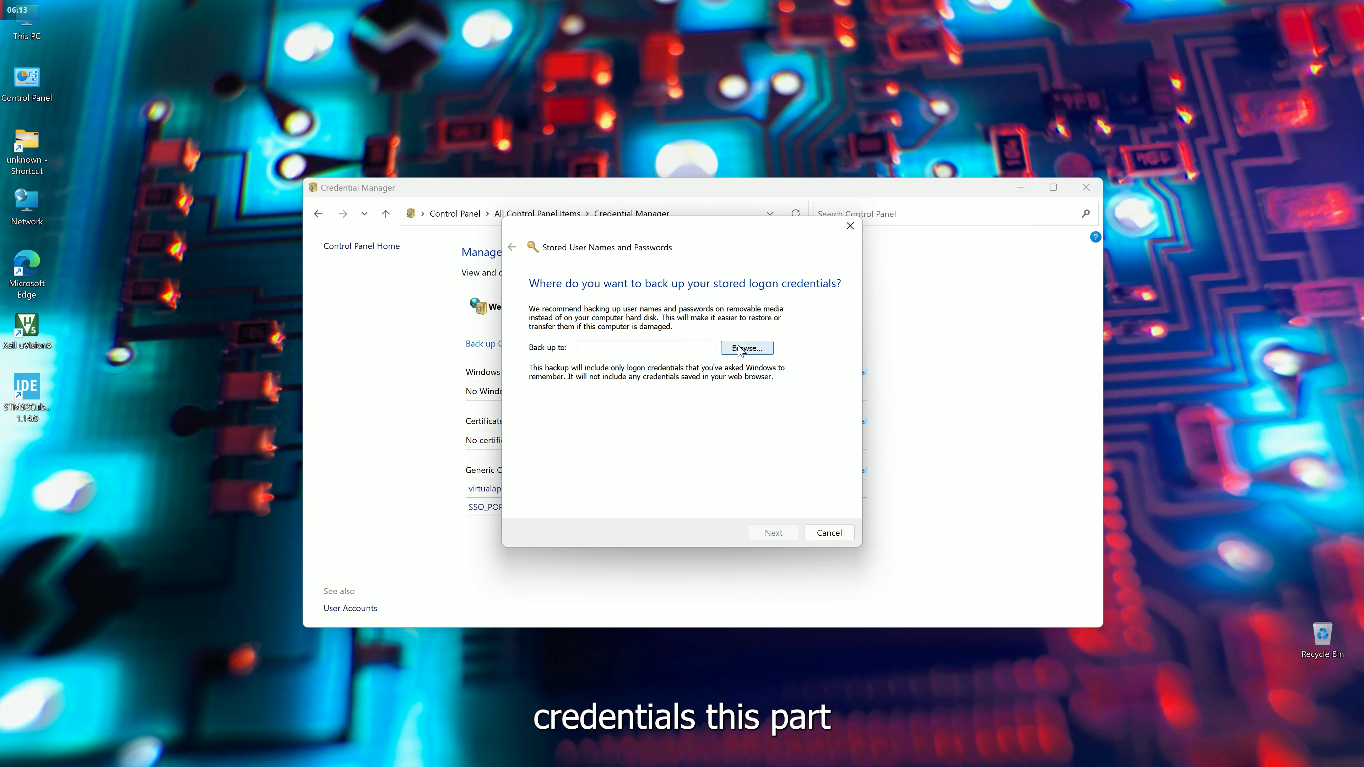
Choose D:\aaaa.crd on Local Disk (D:) as the backup file location.
{"action": "left_click", "coordinate": [745, 348]}
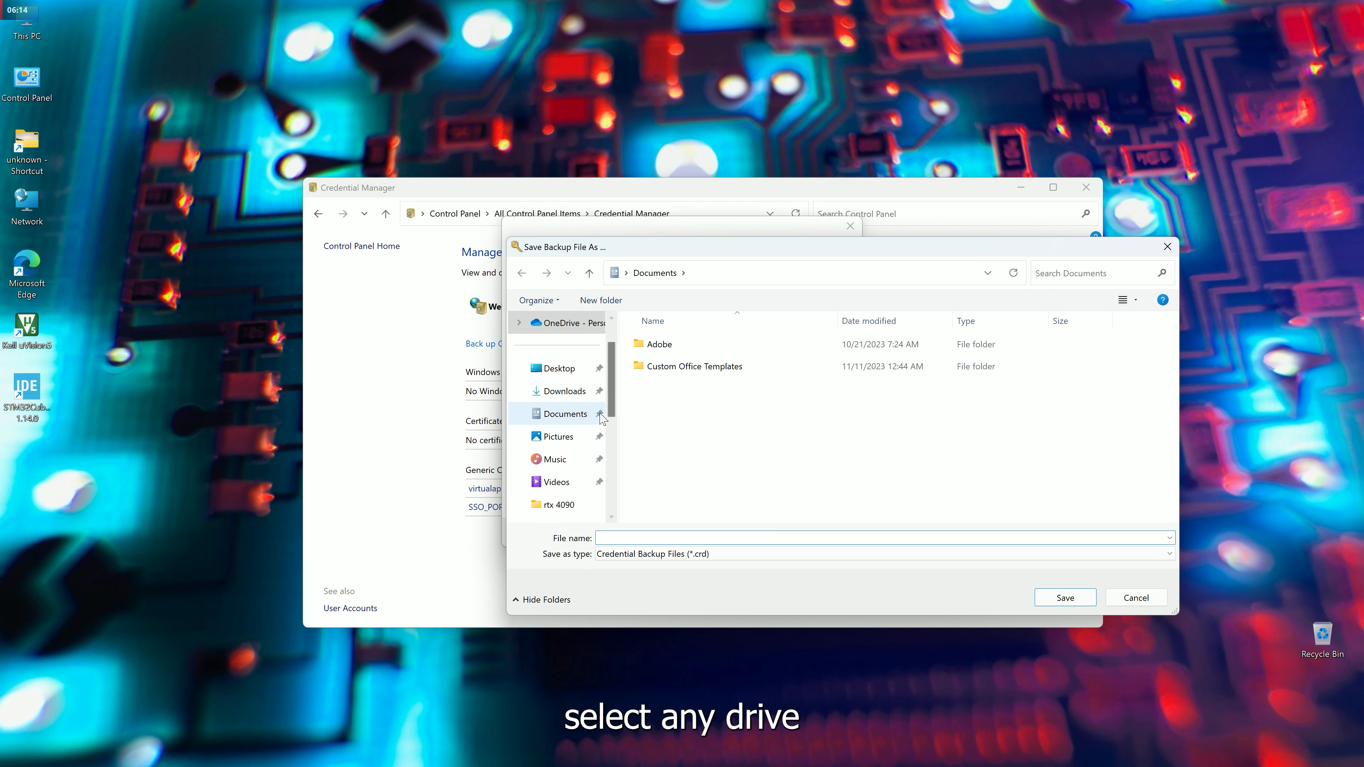
{"action": "scroll", "coordinate": [575, 459], "scroll_direction": "down", "scroll_amount": 5}
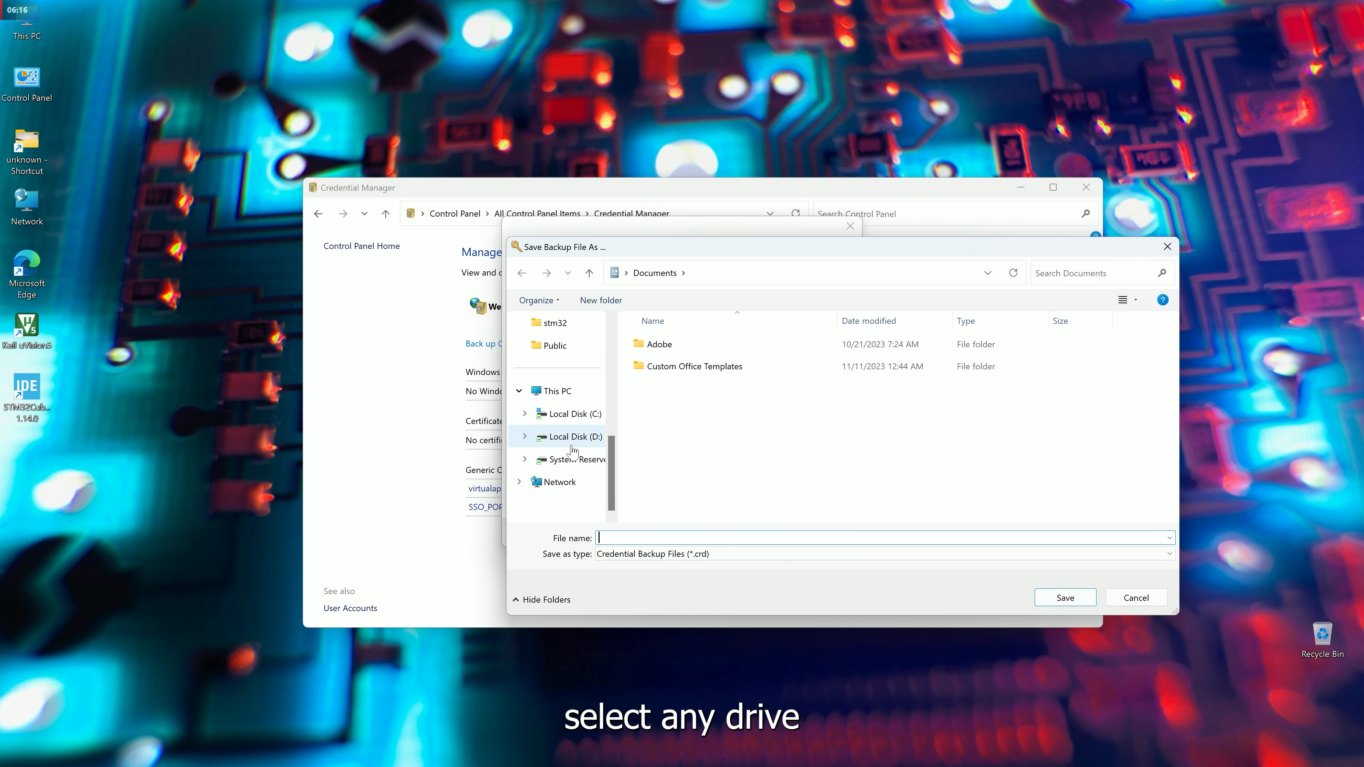
{"action": "left_click", "coordinate": [573, 444]}
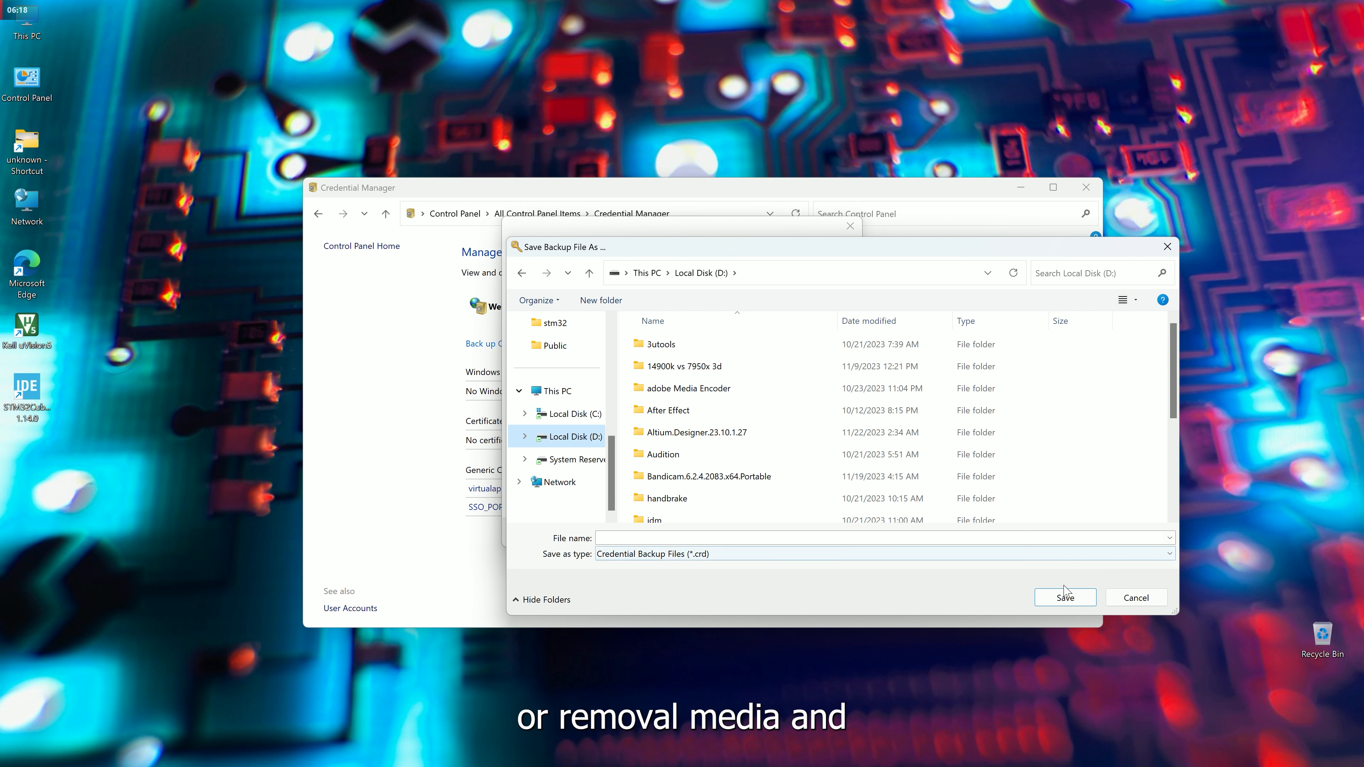
{"action": "left_click", "coordinate": [847, 537]}
{"action": "type", "text": "aaaa"}
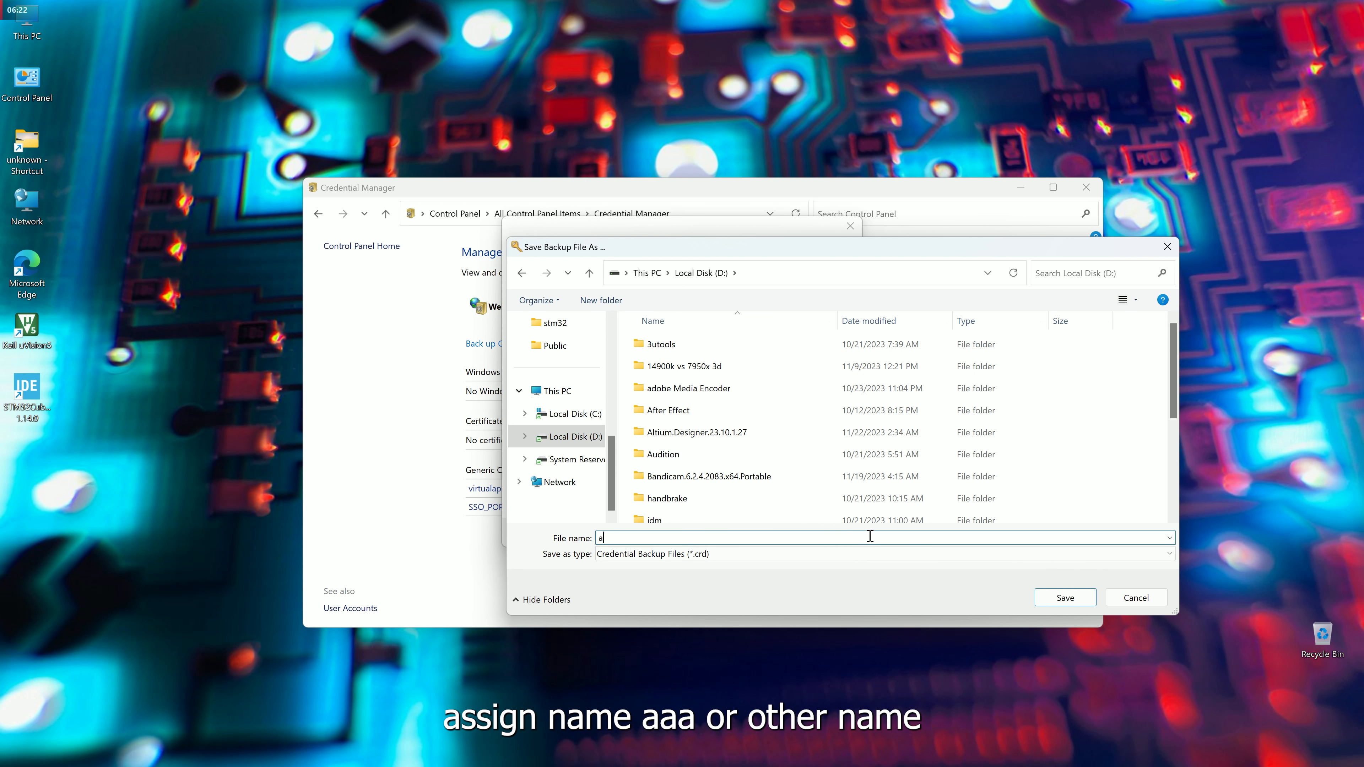
{"action": "left_click", "coordinate": [1044, 601]}
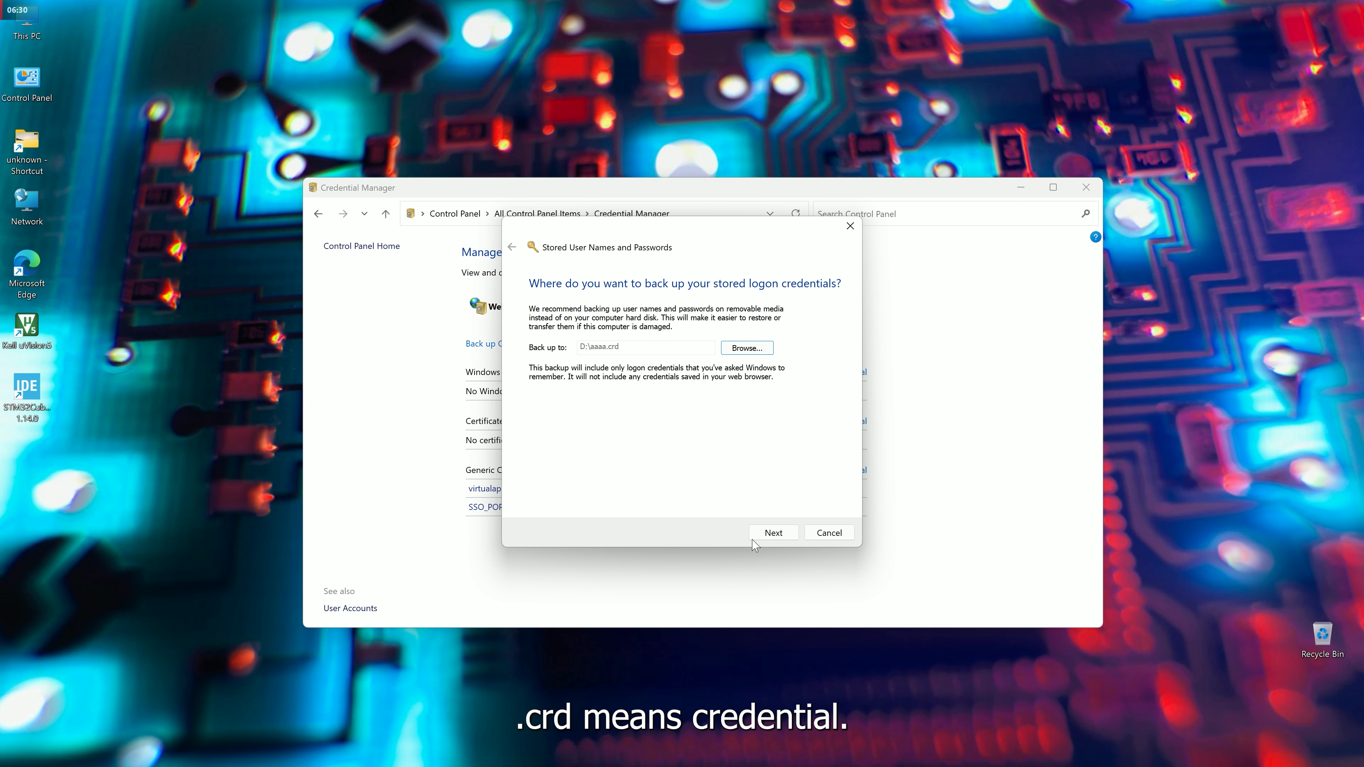
On the secure desktop, enter and confirm a backup password, then finish the credential backup.
{"action": "left_click", "coordinate": [772, 536]}
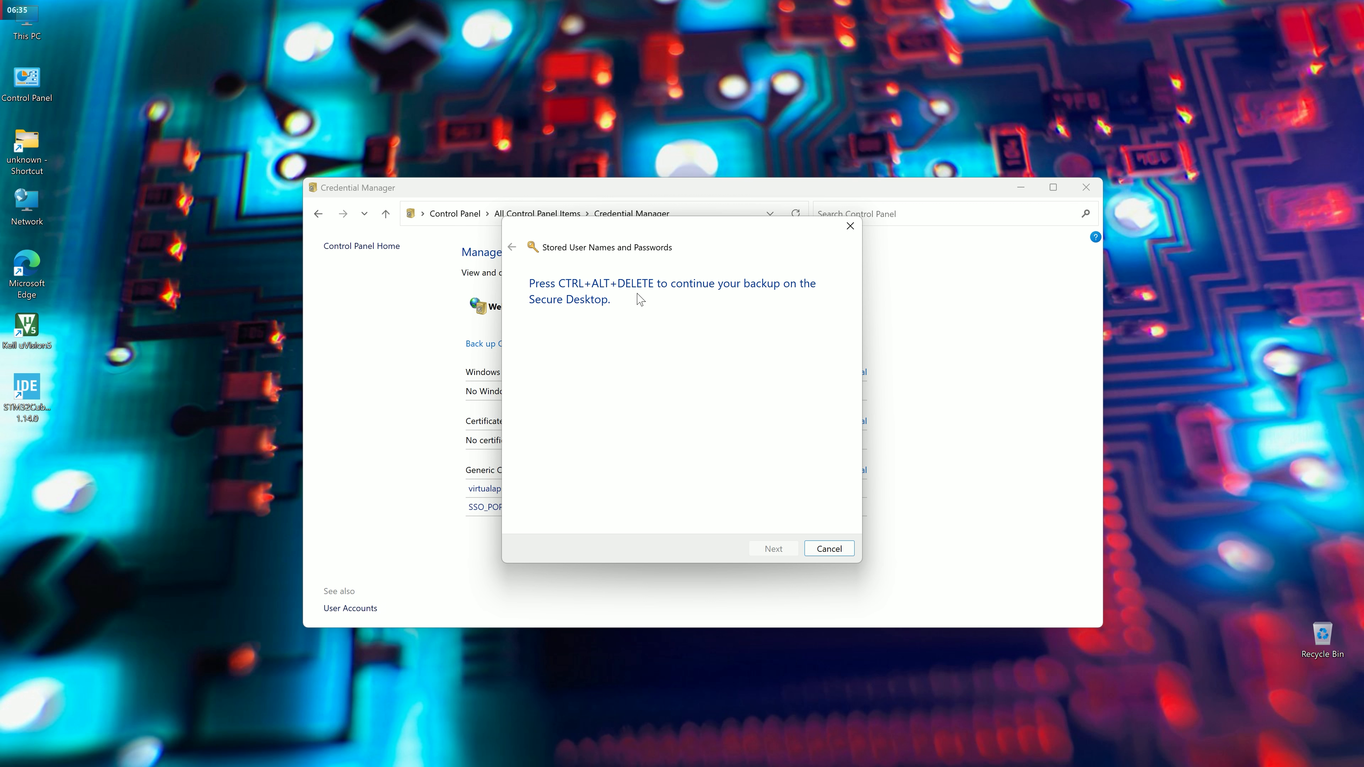
{"action": "key", "text": "ctrl+alt+Delete"}
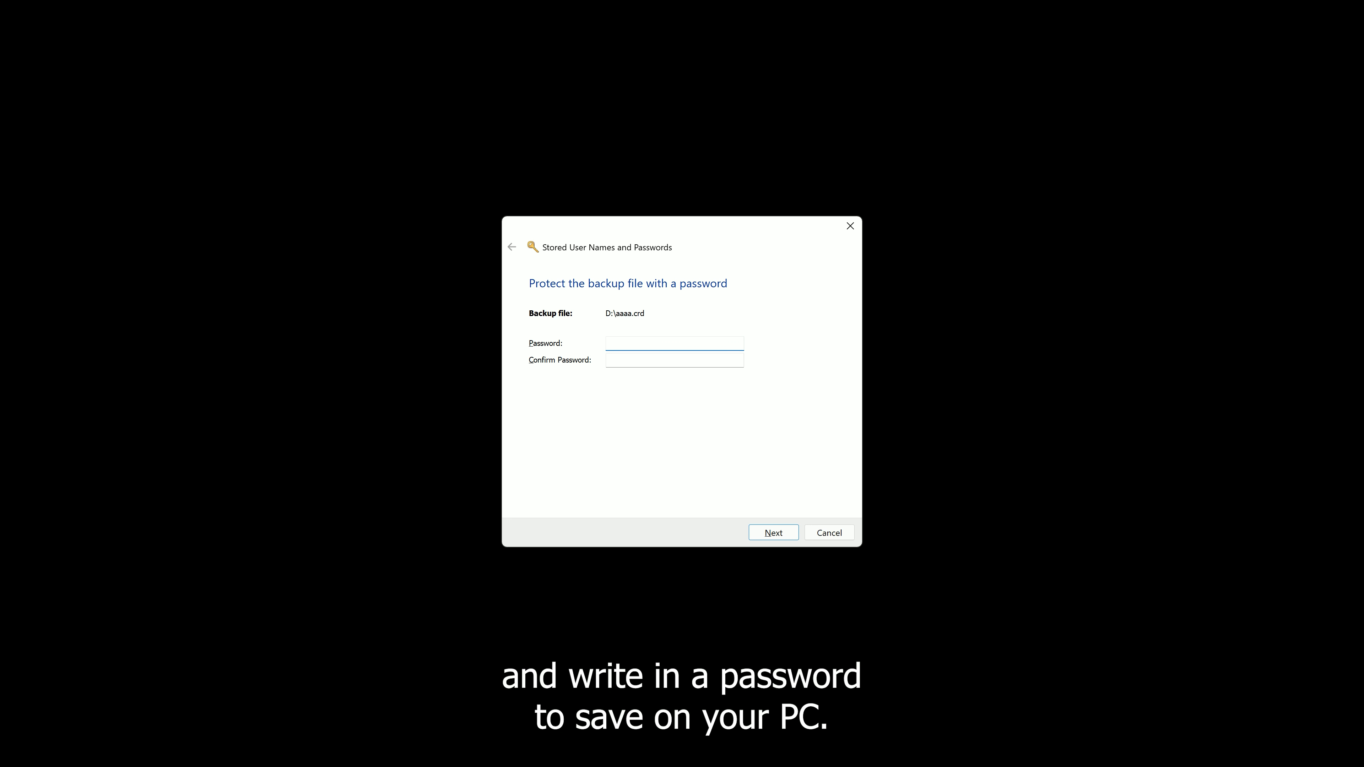
{"action": "type", "text": "aa"}
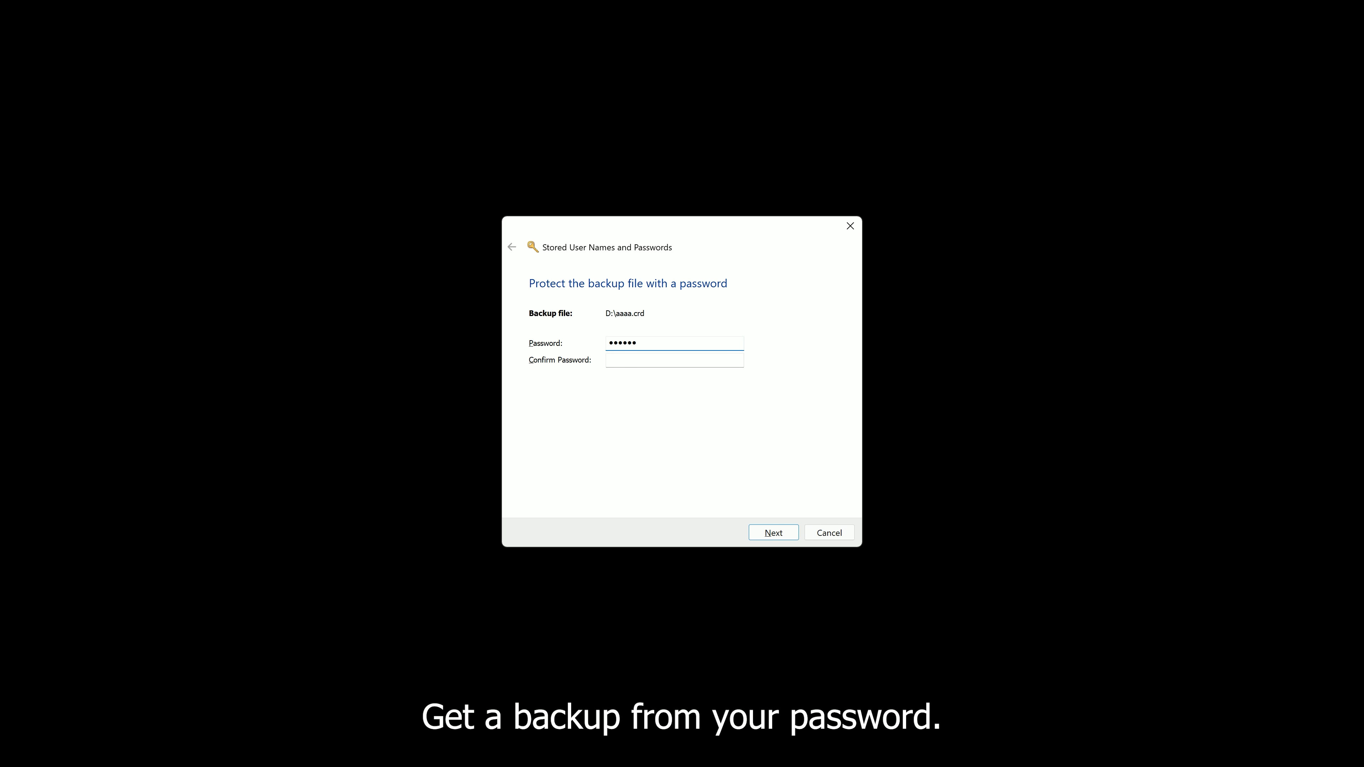
{"action": "left_click", "coordinate": [610, 360]}
{"action": "type", "text": "123456"}
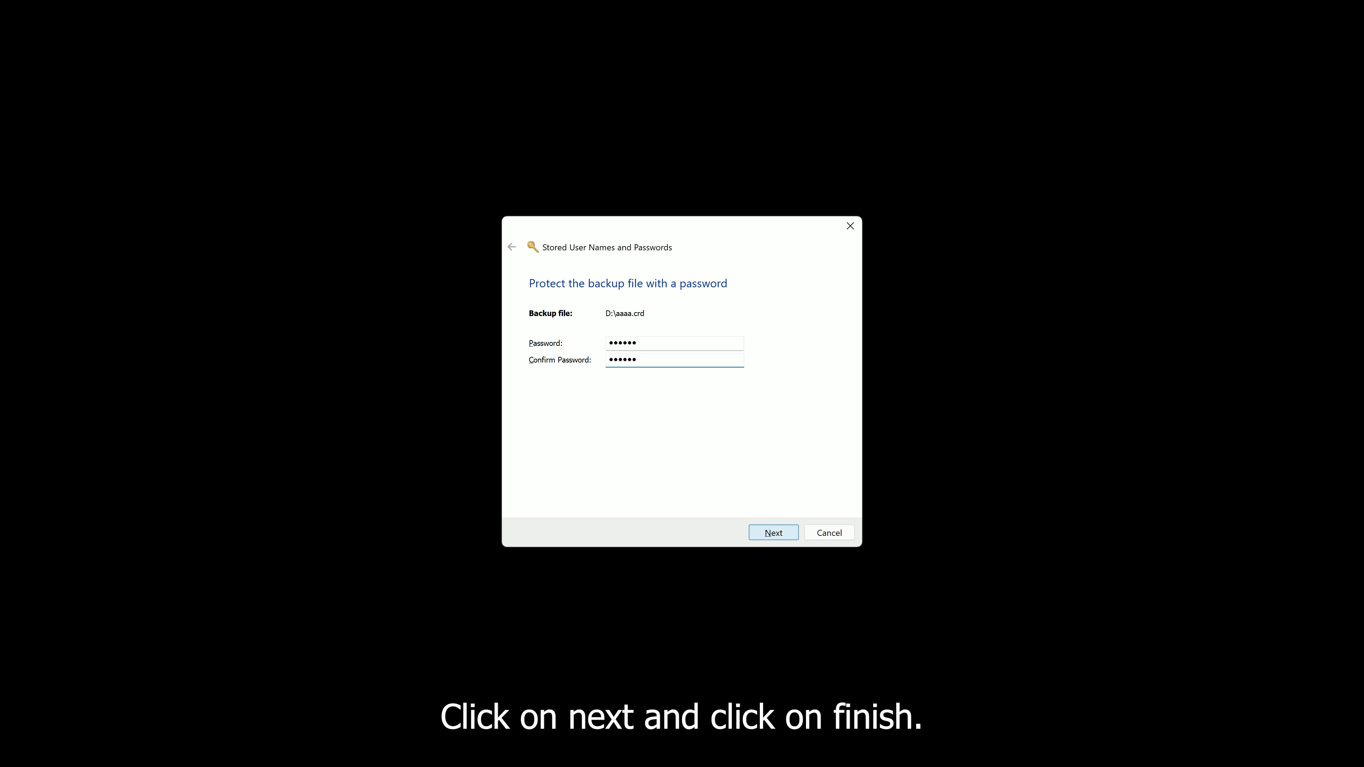
{"action": "left_click", "coordinate": [773, 533]}
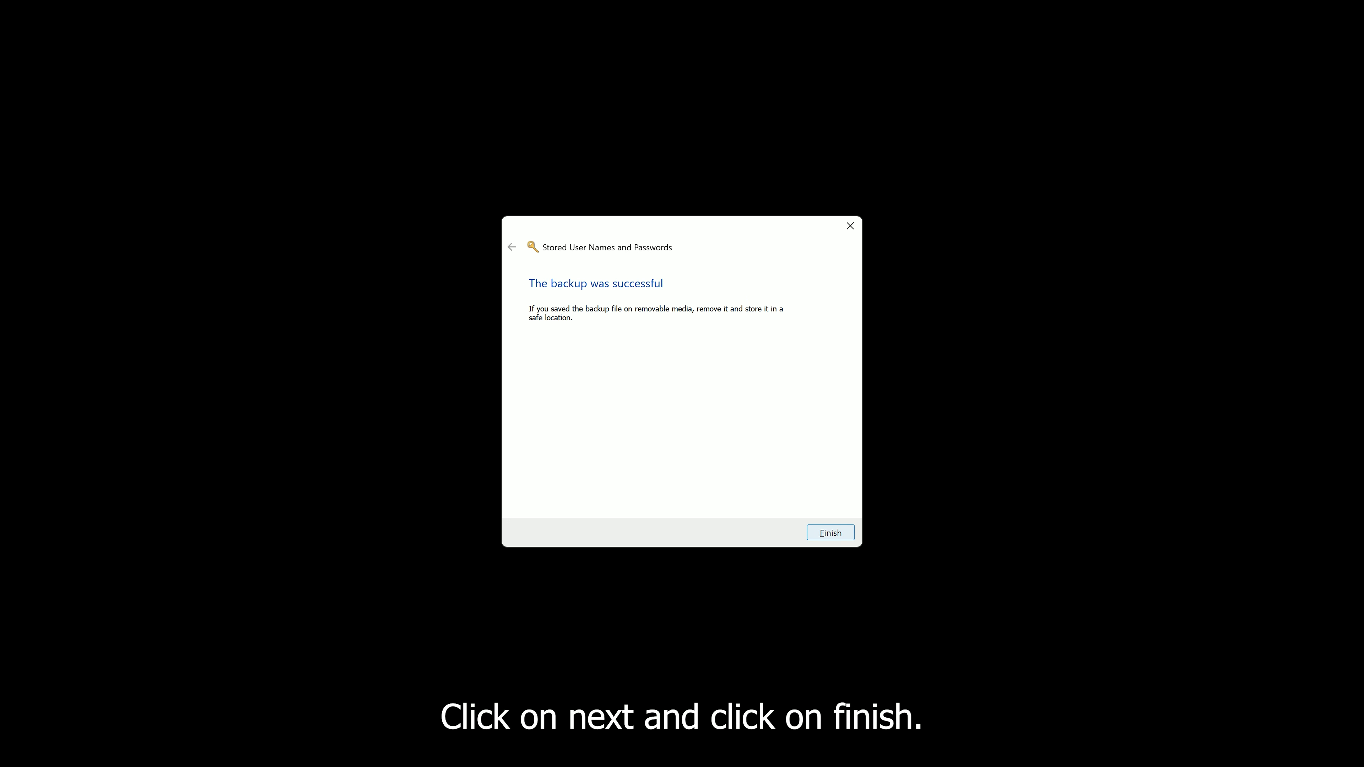
{"action": "left_click", "coordinate": [831, 534]}
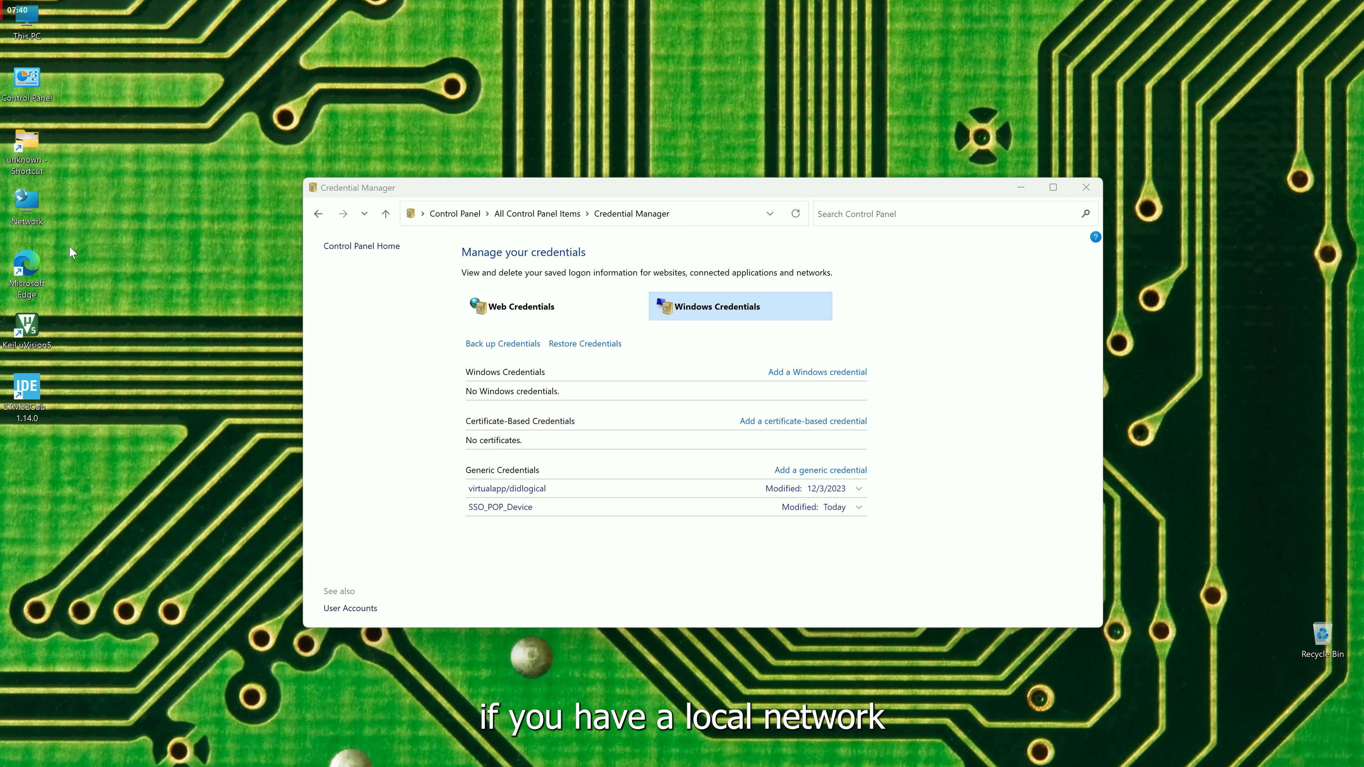
{"action": "double_click", "coordinate": [27, 223]}
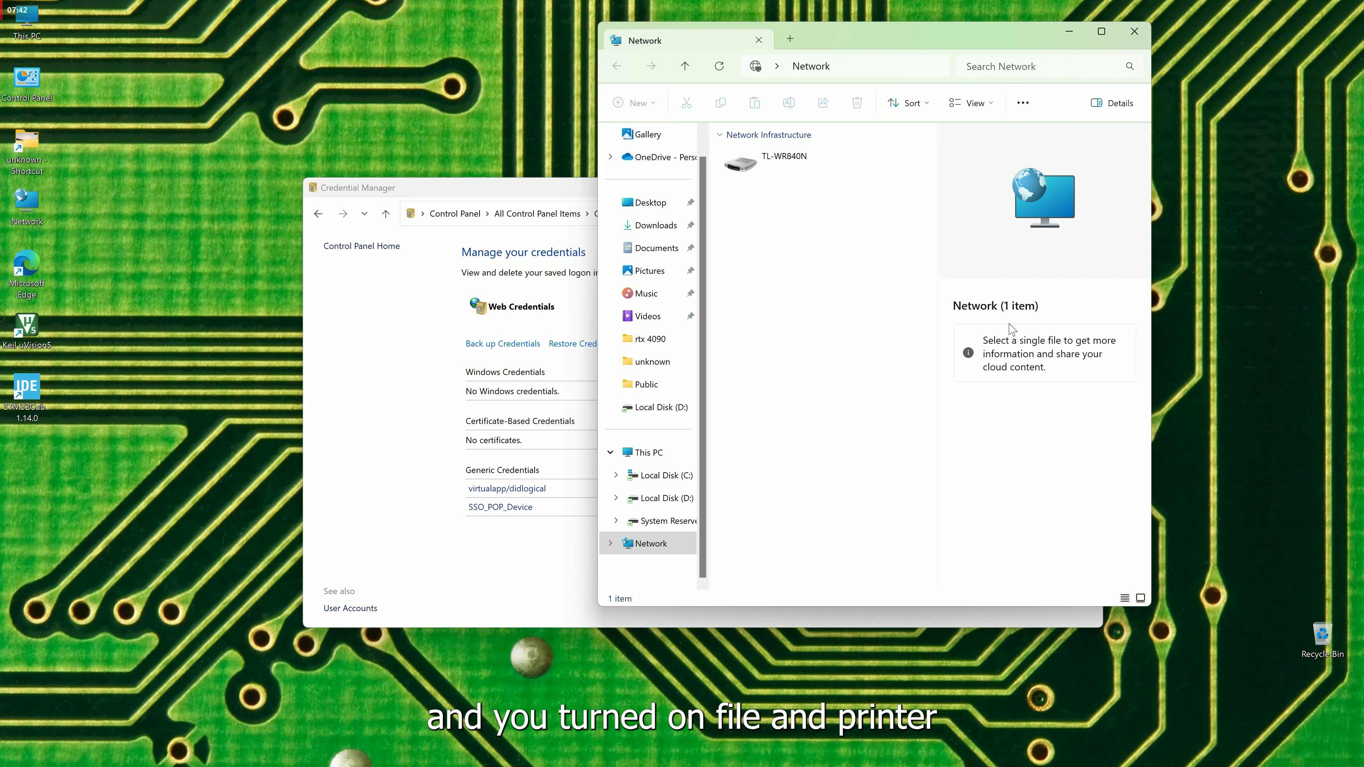
{"action": "left_click", "coordinate": [1143, 31]}
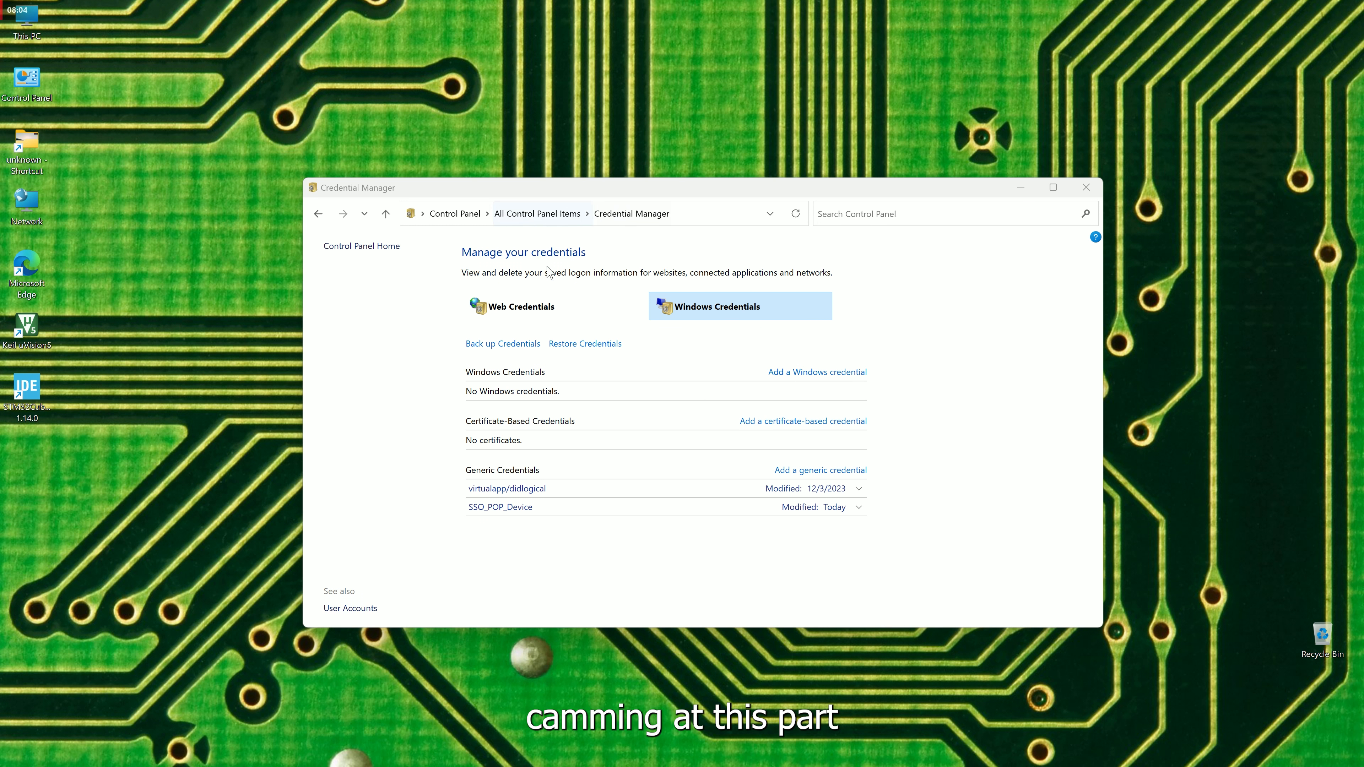
Confirm Web Credentials is empty, then go back to Windows Credentials with the window maximized.
{"action": "left_click", "coordinate": [525, 314]}
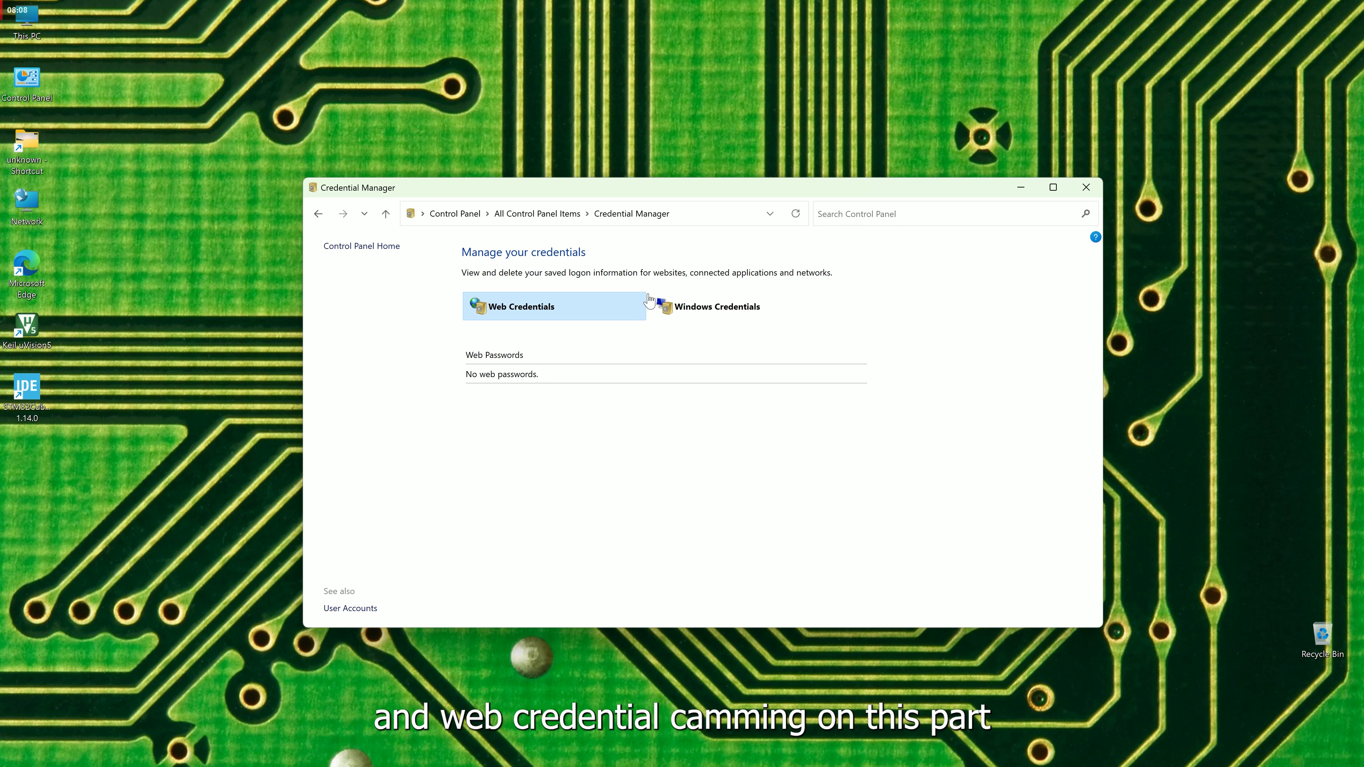
{"action": "left_click", "coordinate": [710, 317]}
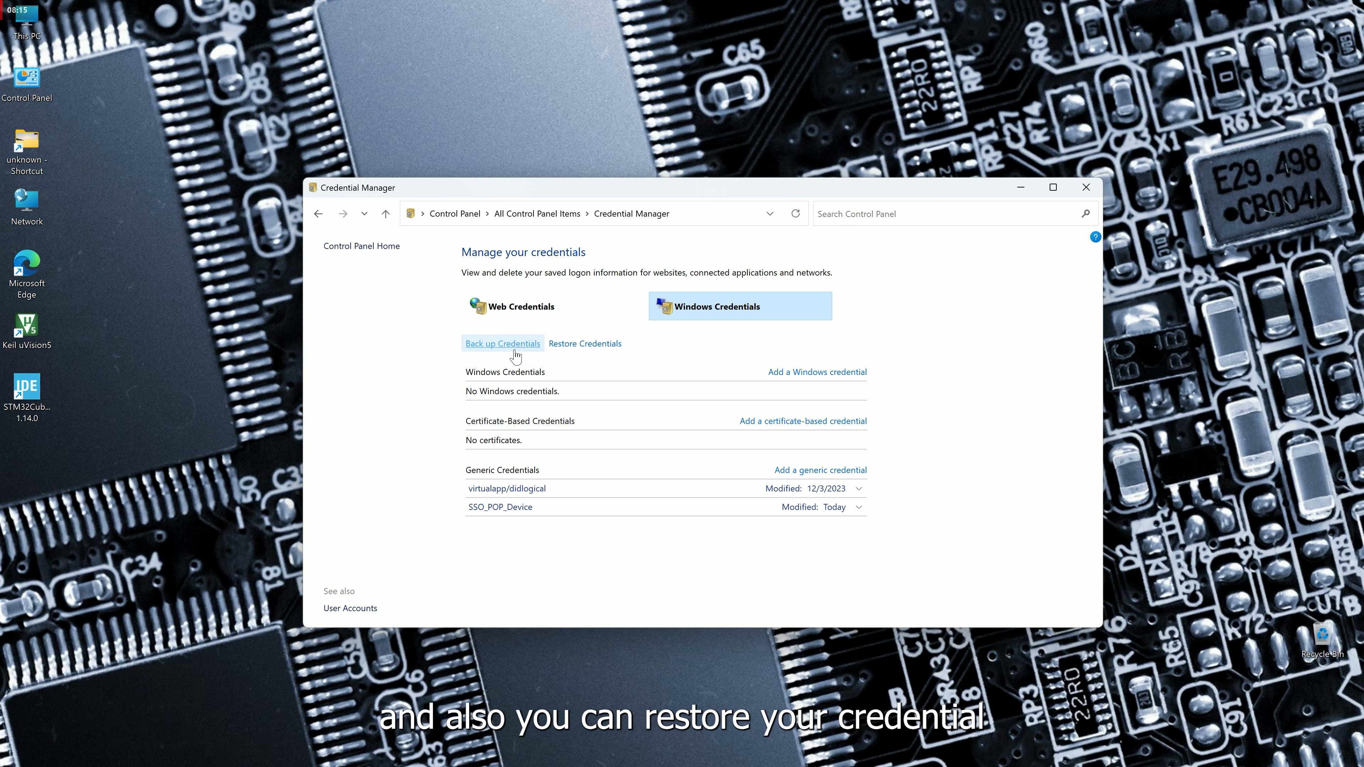
{"action": "left_click", "coordinate": [1053, 187]}
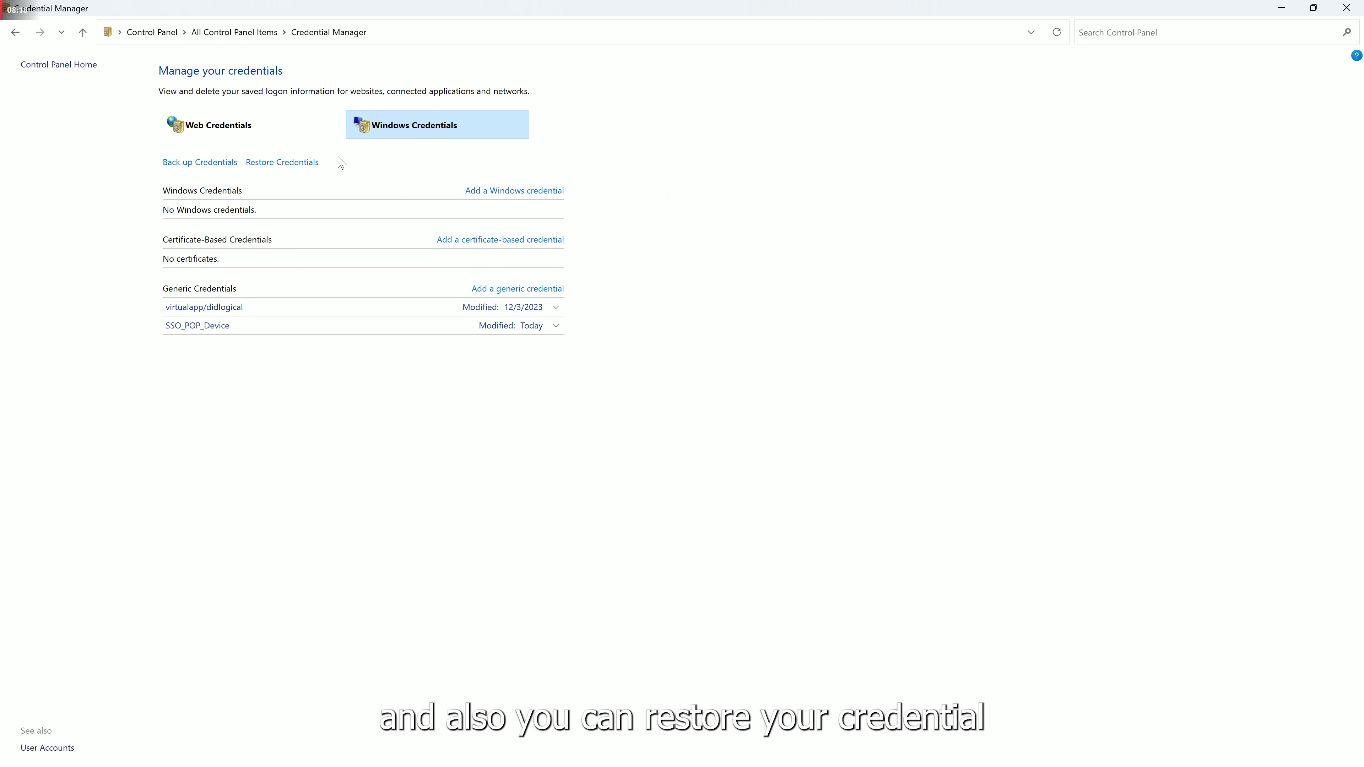
Start Restore Credentials and select the backup file D:\aaaa.crd.
{"action": "left_click", "coordinate": [270, 171]}
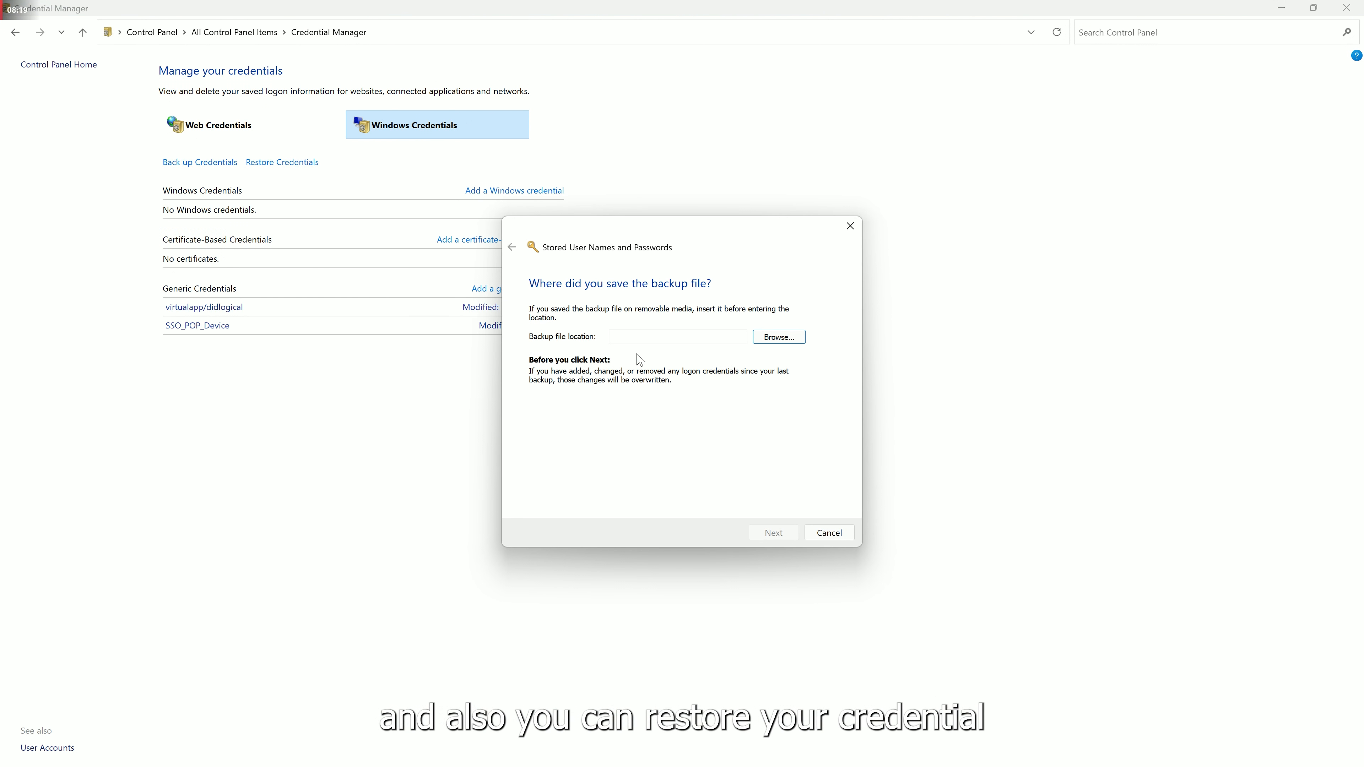
{"action": "left_click", "coordinate": [800, 344]}
{"action": "scroll", "coordinate": [860, 445], "scroll_direction": "down", "scroll_amount": 5}
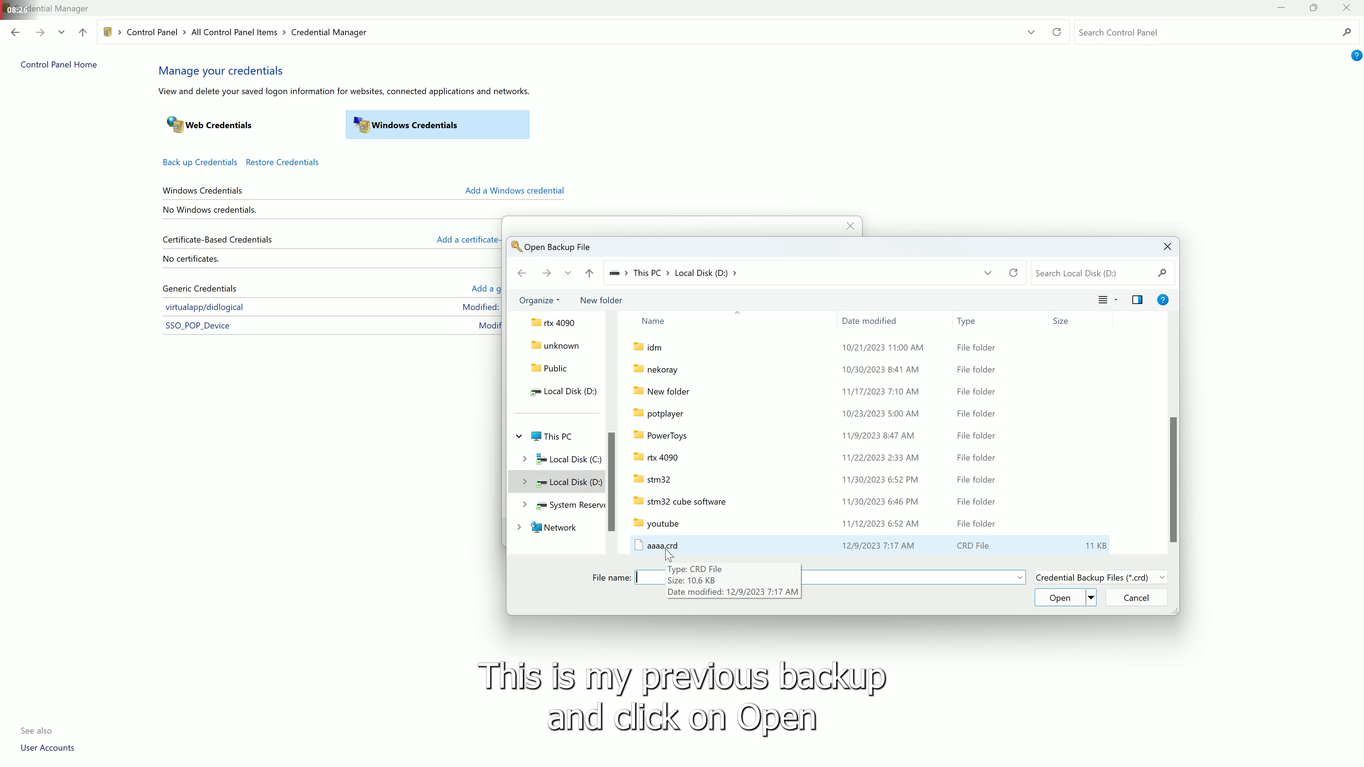
{"action": "left_click", "coordinate": [667, 551]}
{"action": "left_click", "coordinate": [1054, 600]}
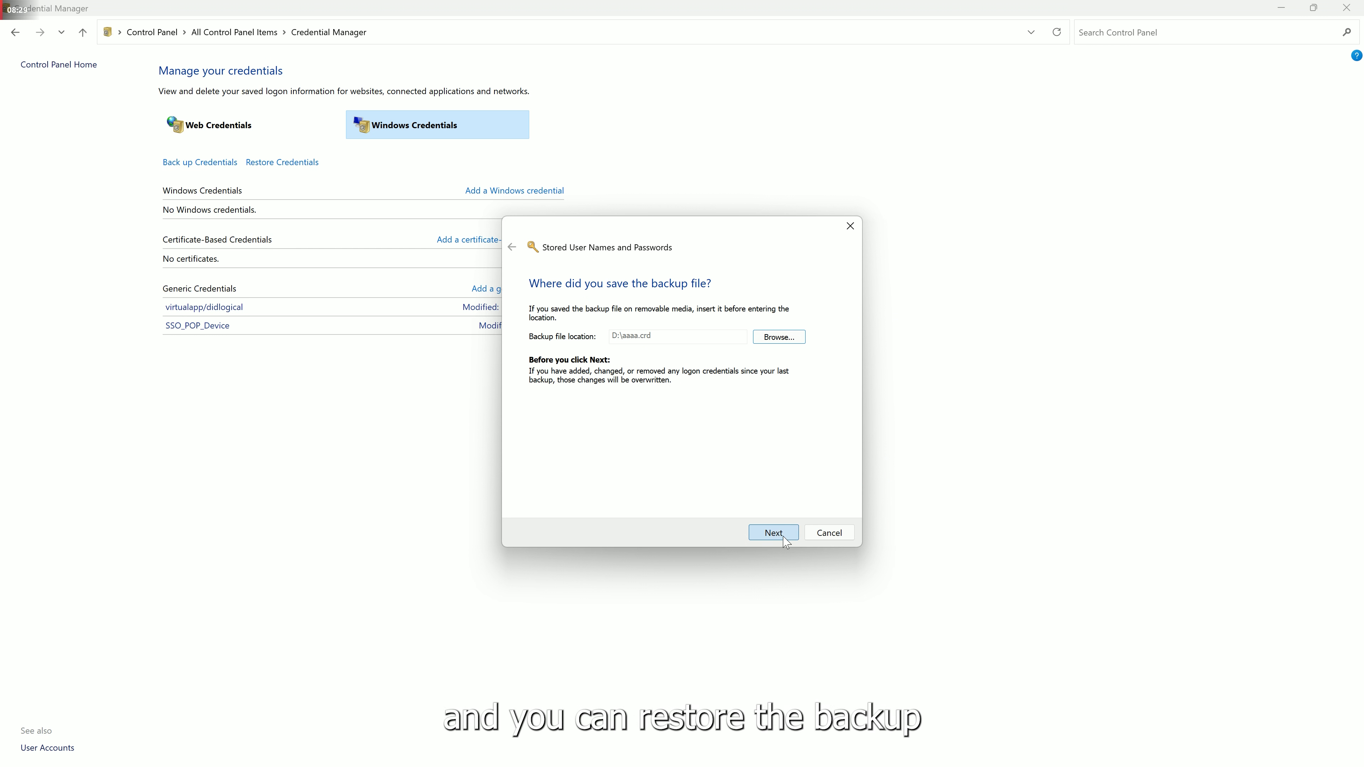
On the secure desktop, enter the backup's password and complete the restore.
{"action": "left_click", "coordinate": [783, 538]}
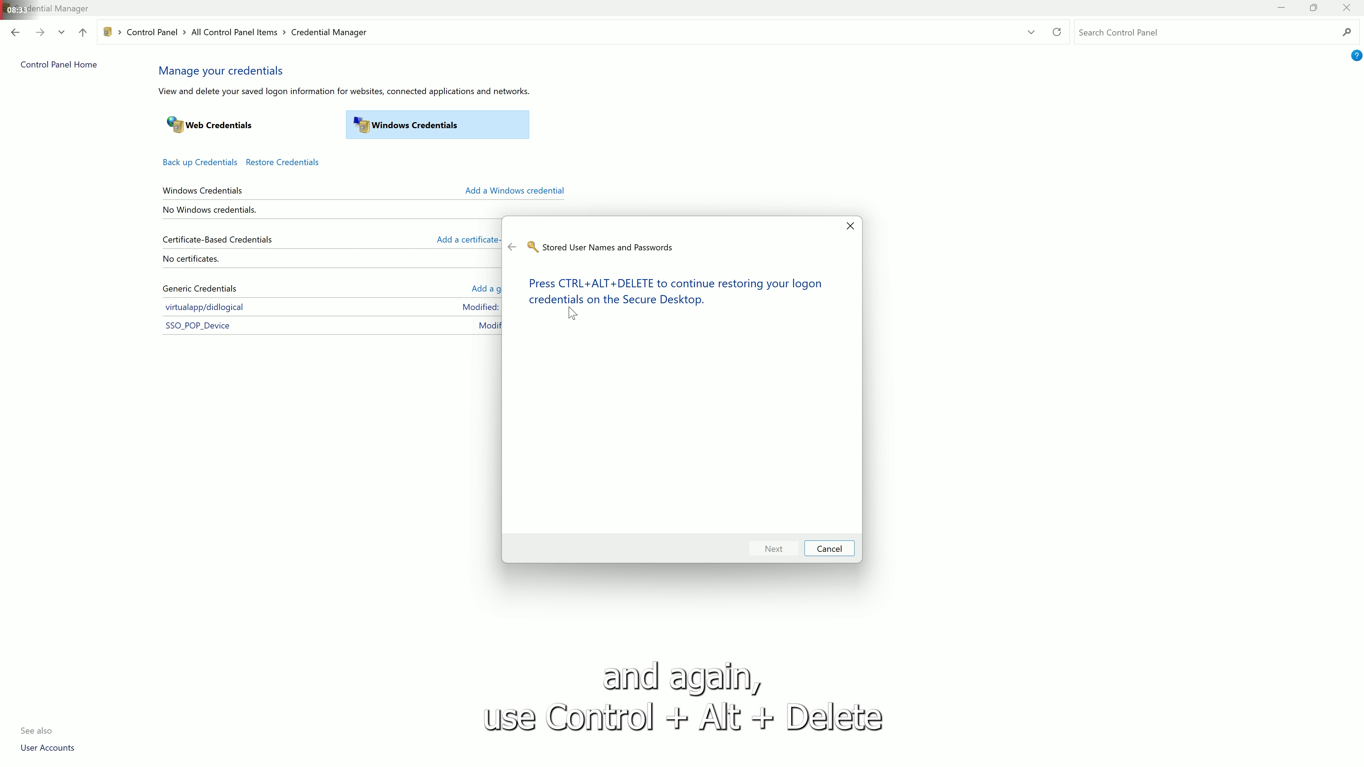
{"action": "key", "text": "ctrl+alt+Delete"}
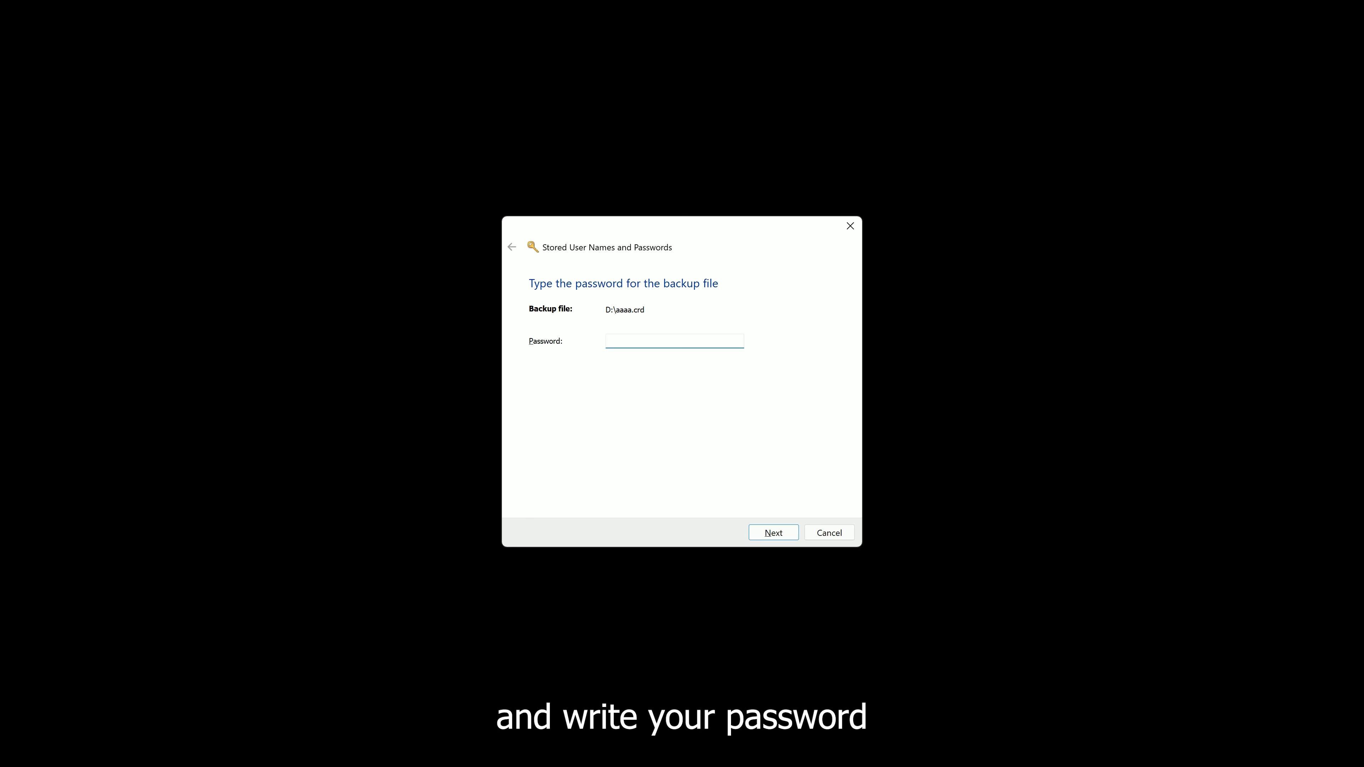
{"action": "type", "text": "••••••"}
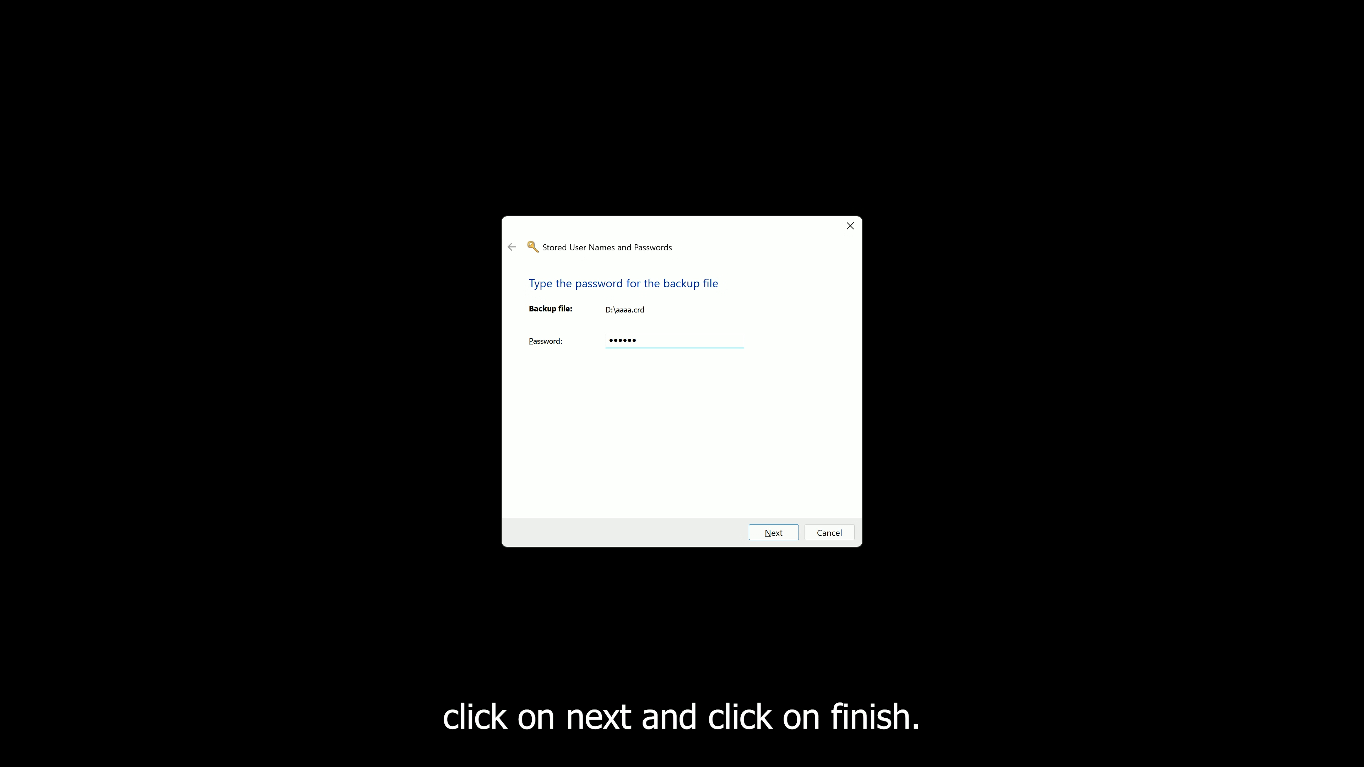
{"action": "left_click", "coordinate": [774, 532]}
{"action": "left_click", "coordinate": [829, 532]}
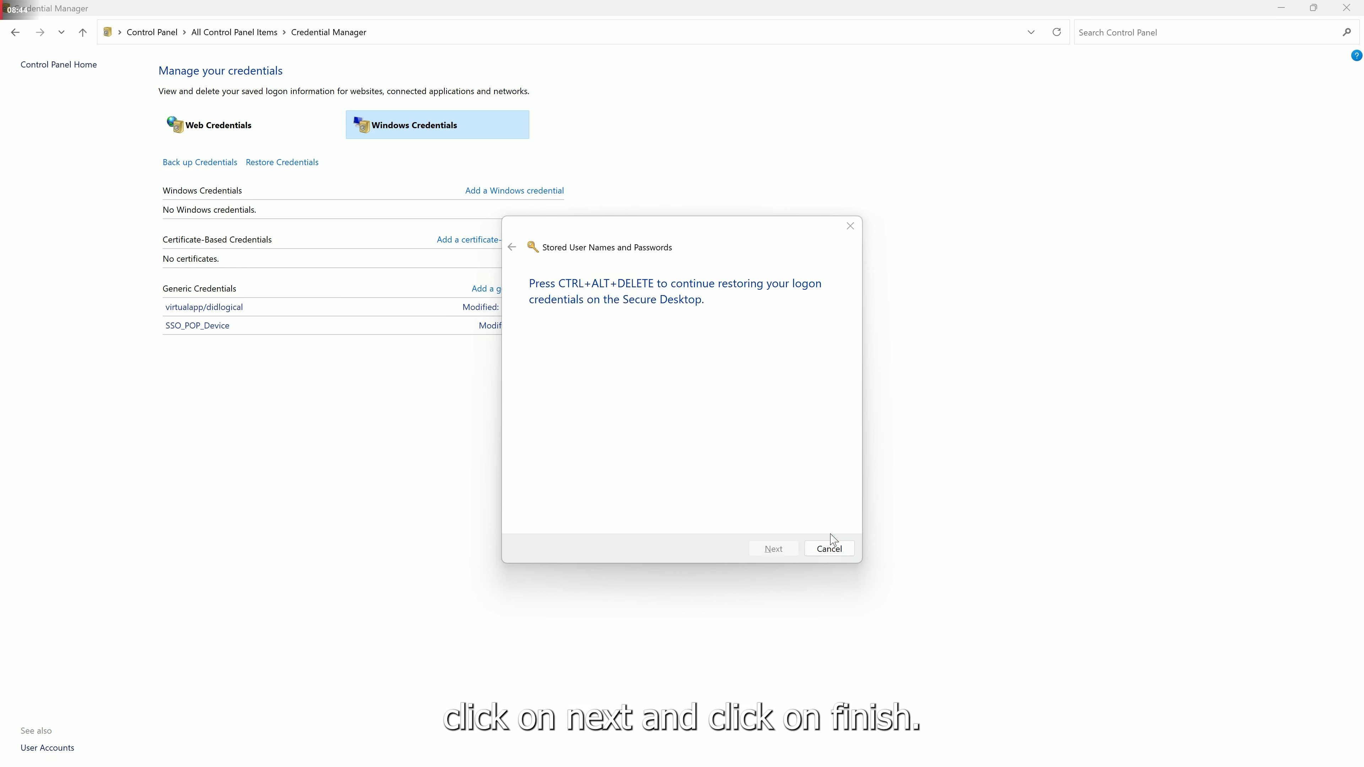